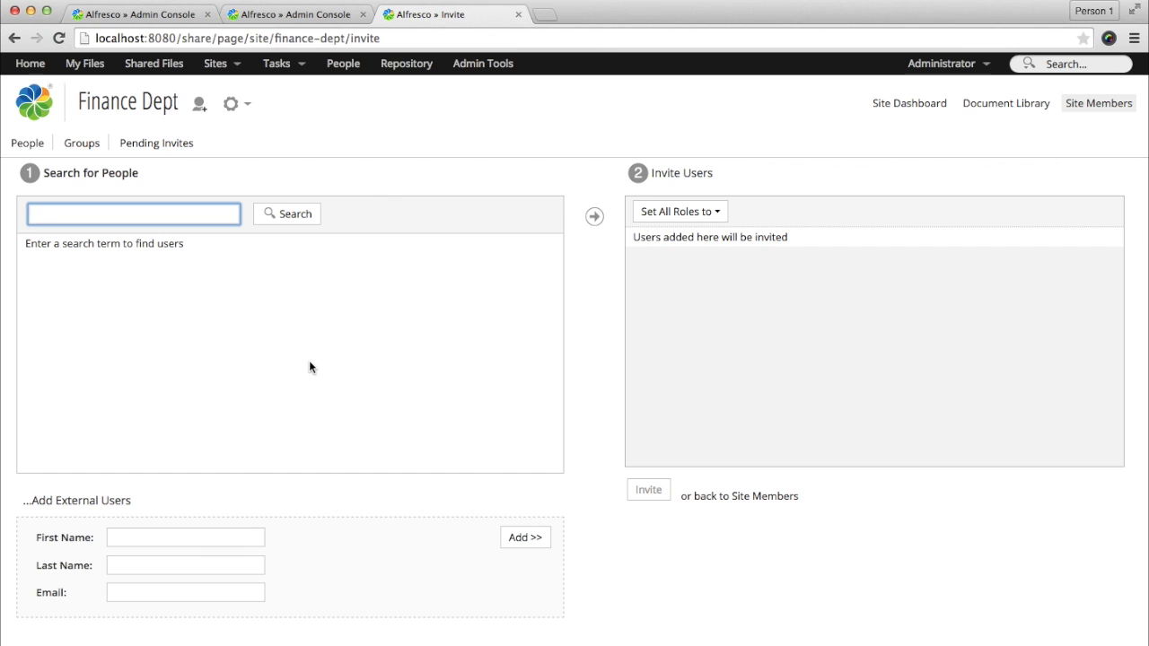
Step: Search for a user, add them to the invite list and open role choices, then return to the site dashboard
type("em")
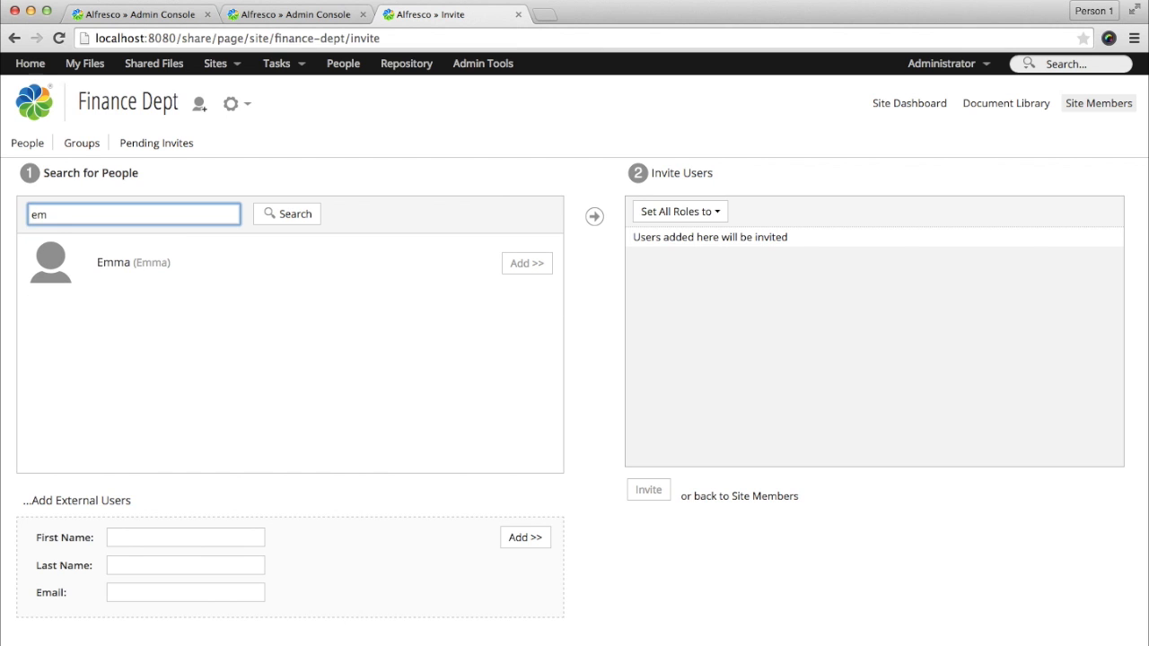
key("BackSpace")
key("BackSpace")
type("us")
left_click(527, 263)
left_click(991, 246)
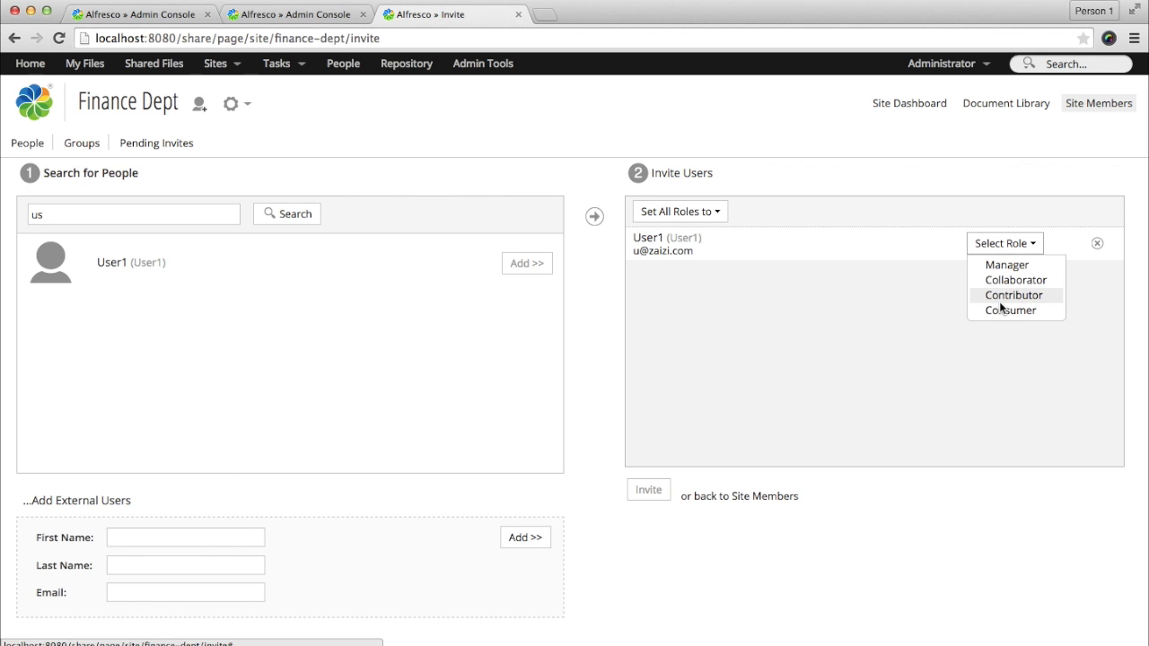
left_click(909, 102)
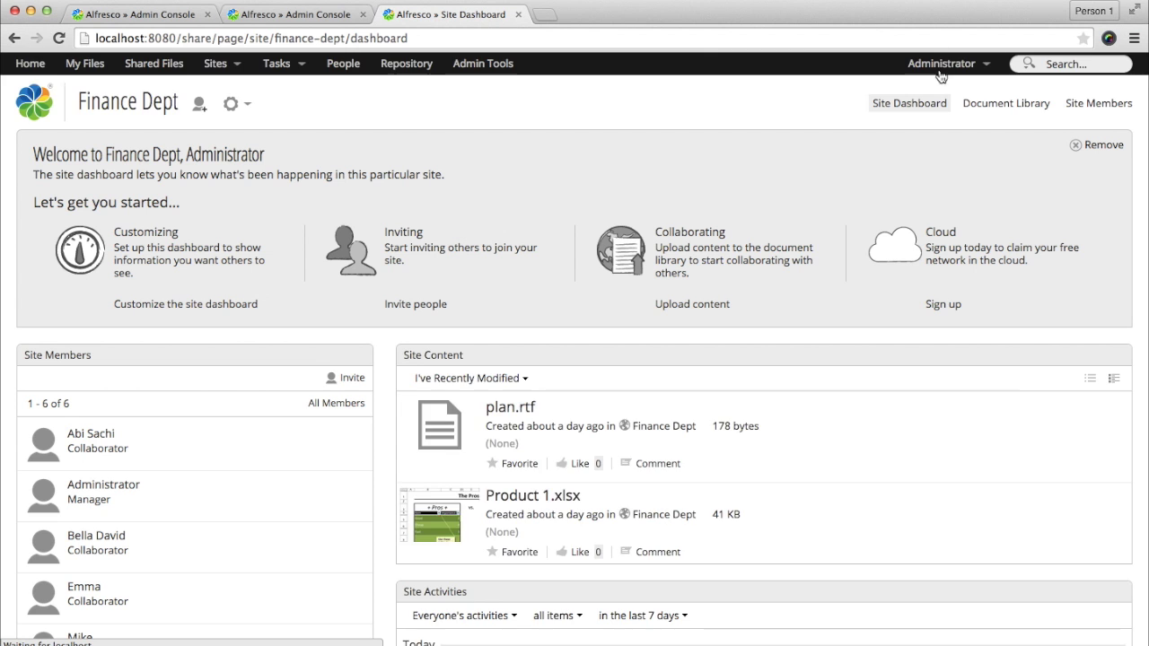
Step: From the Finance Dept document library, open Manage Permissions for the Annual Statements folder
left_click(969, 104)
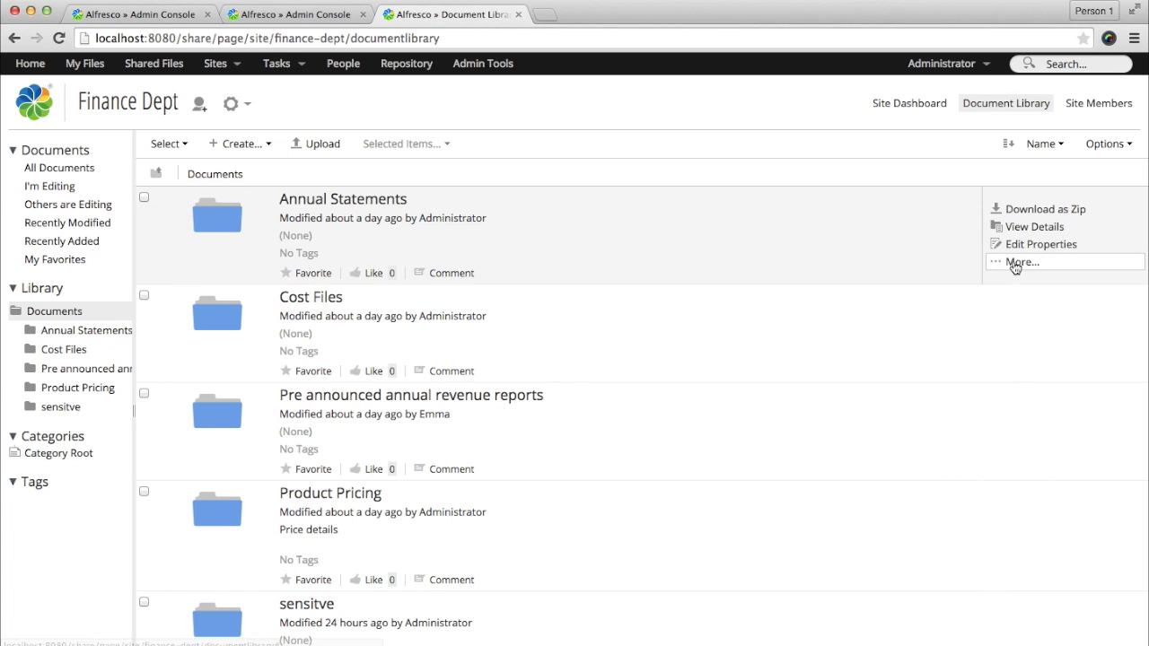
left_click(1013, 262)
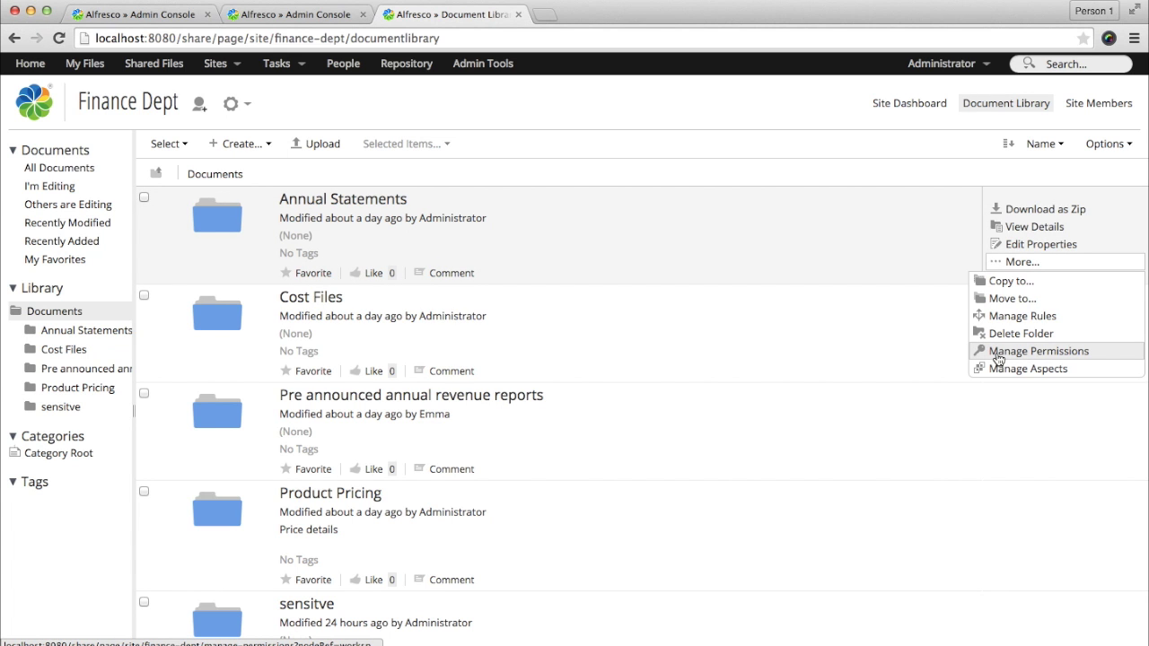
left_click(999, 351)
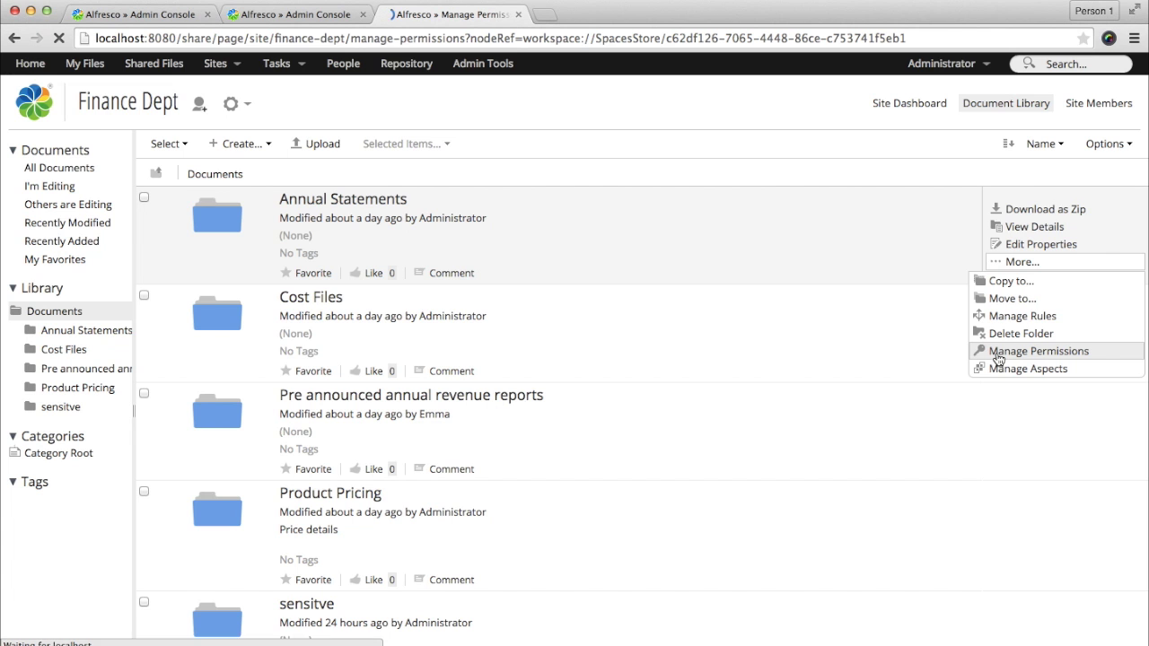
Step: Search for a site member by name and add them to Annual Statements' local permissions as Site Collaborator
left_click(1056, 170)
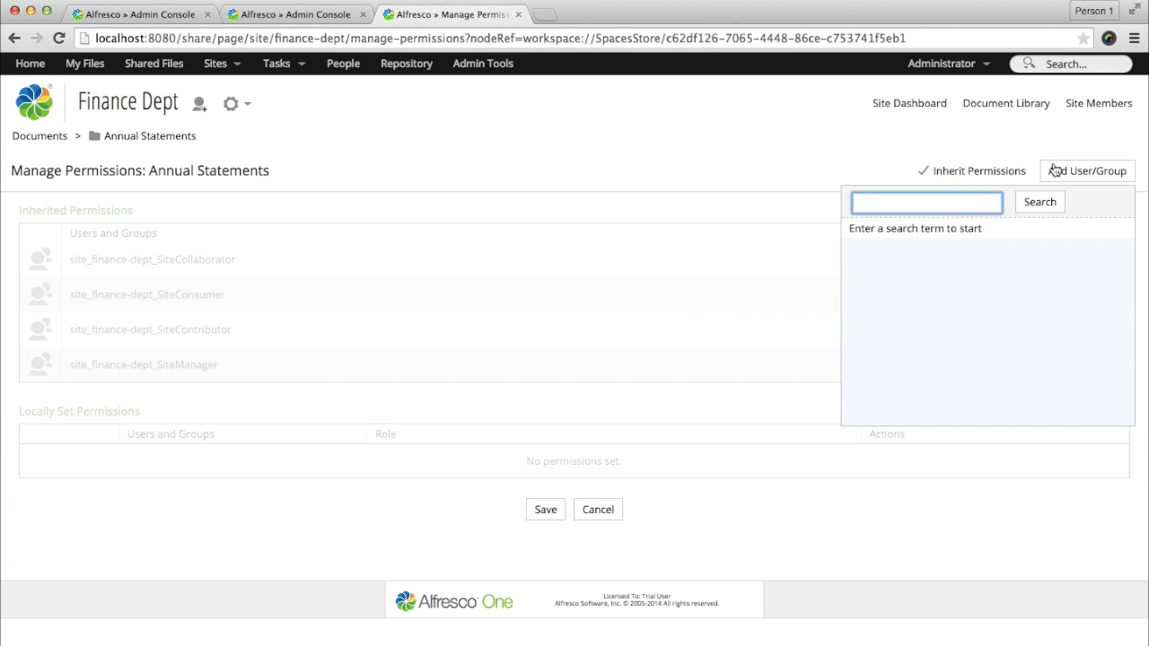
type("emma")
key("Return")
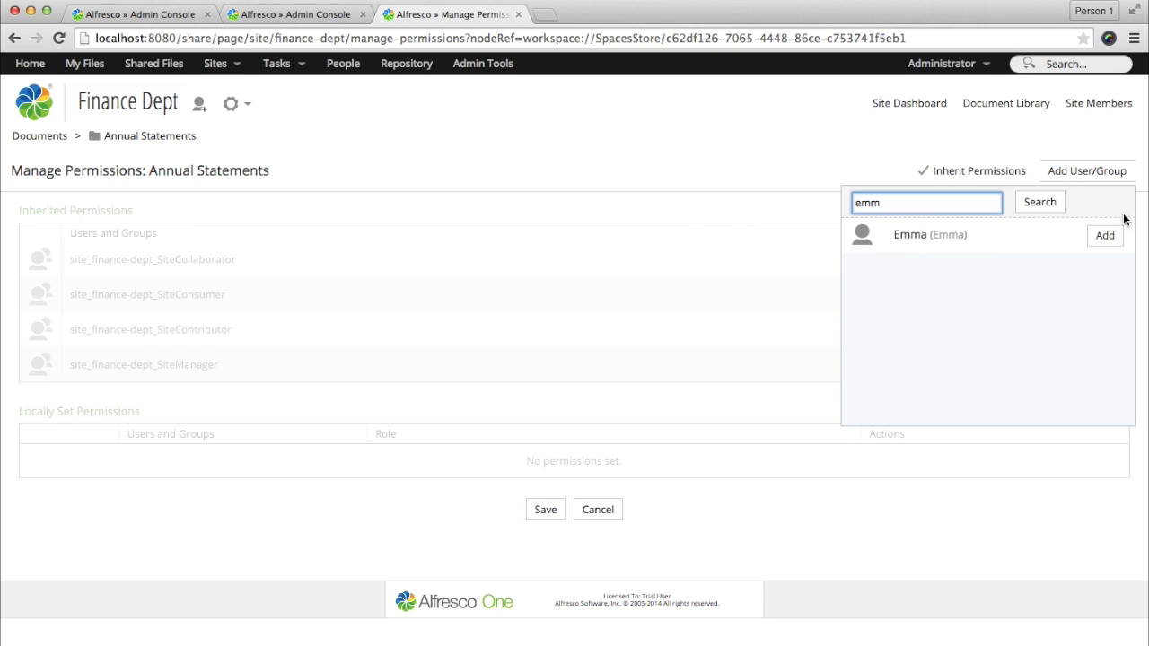
left_click(1104, 234)
left_click(862, 459)
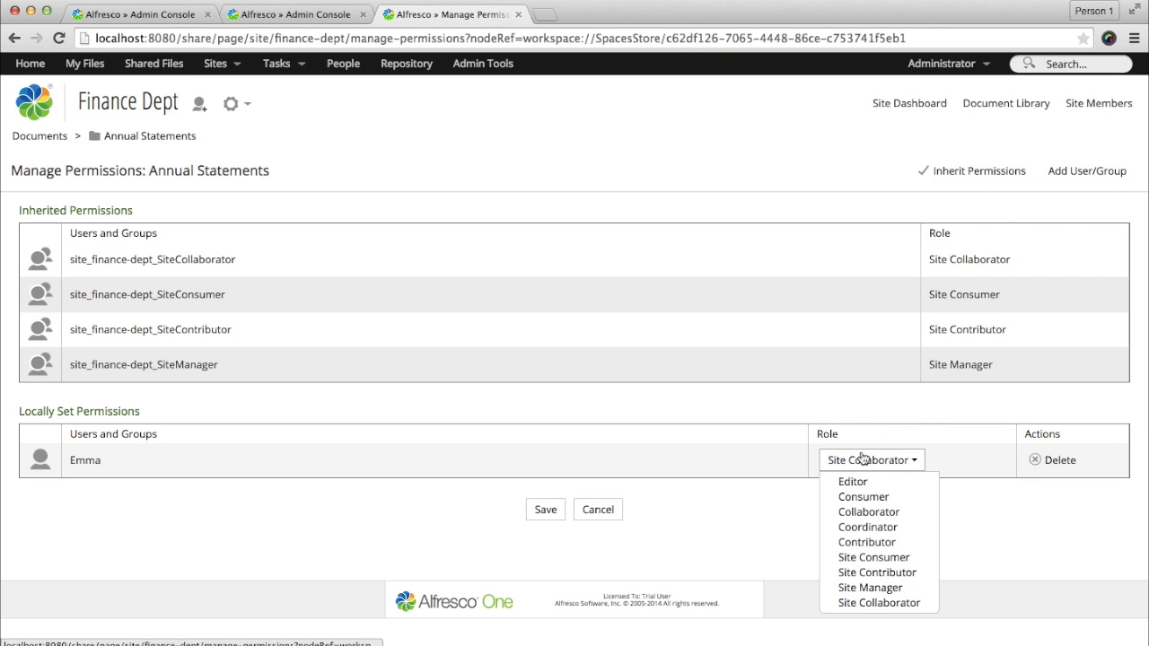
left_click(862, 460)
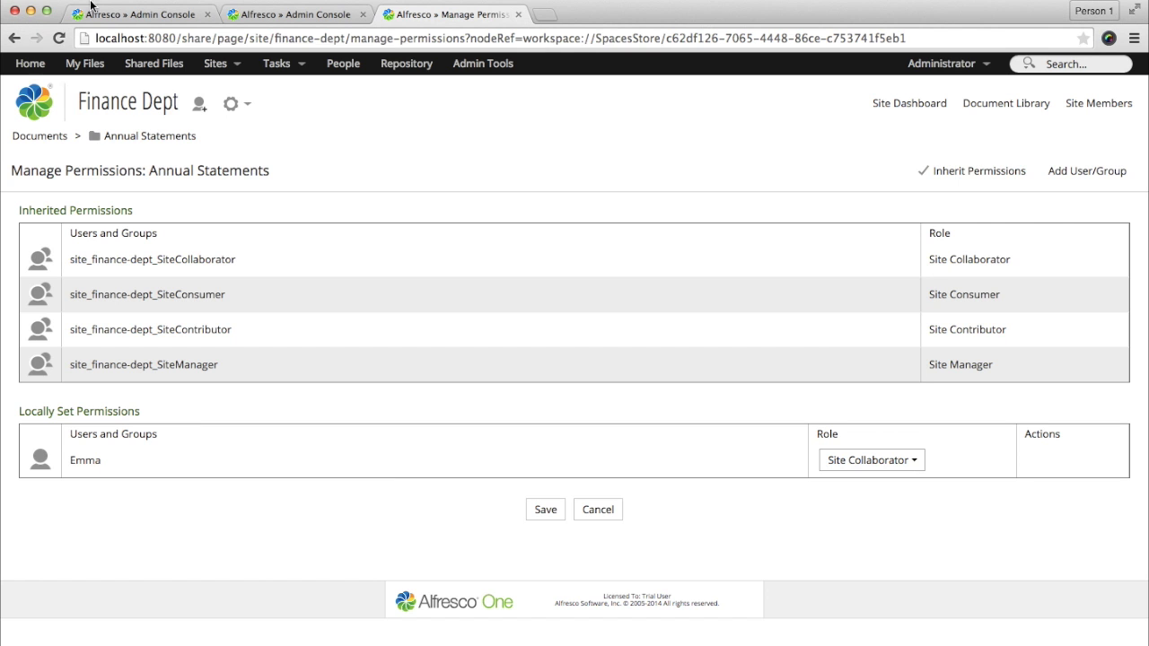
Step: In Label Security Users, review Classified-level users and the level diagram preview, then return to Label Security Management
left_click(116, 17)
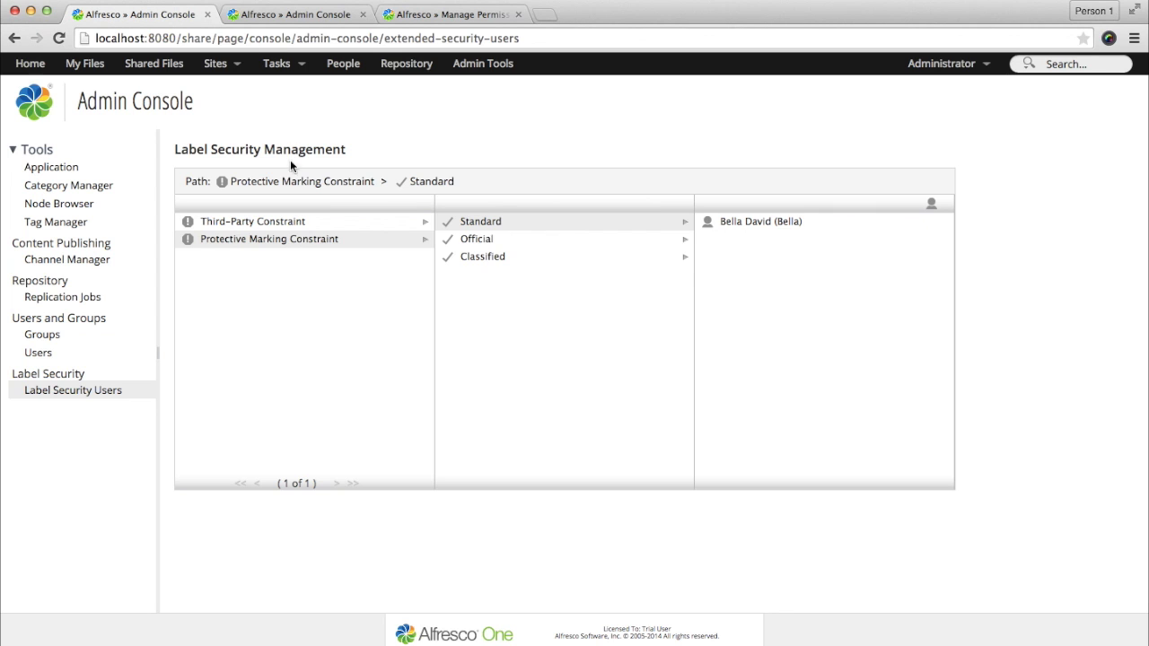
left_click(496, 262)
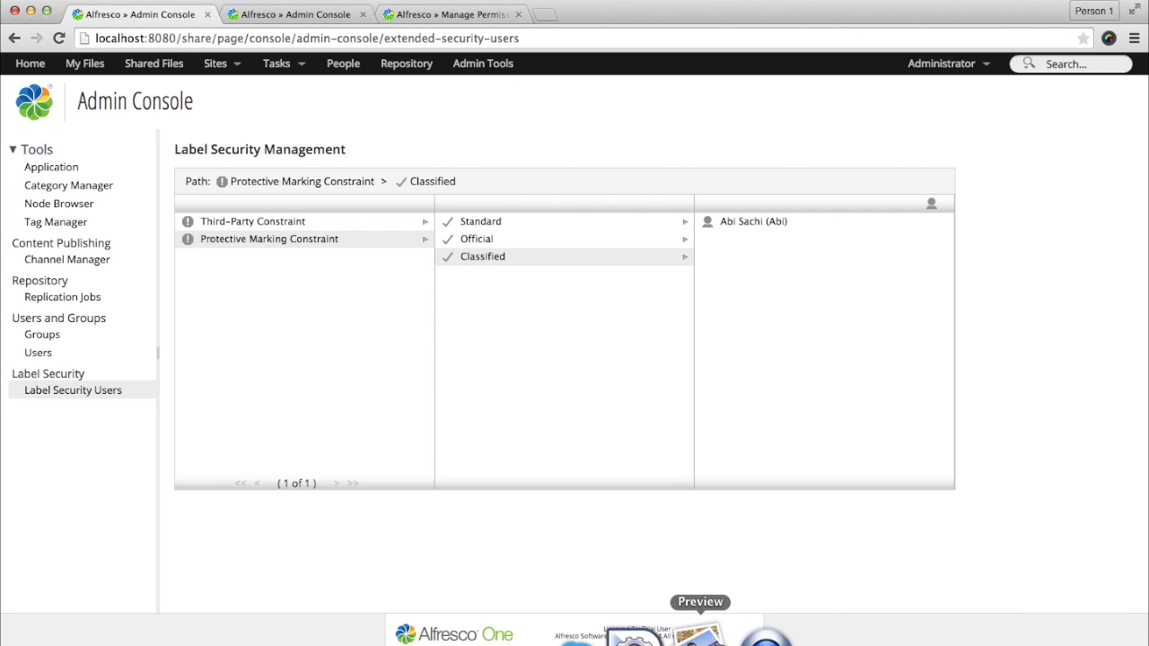
left_click(702, 633)
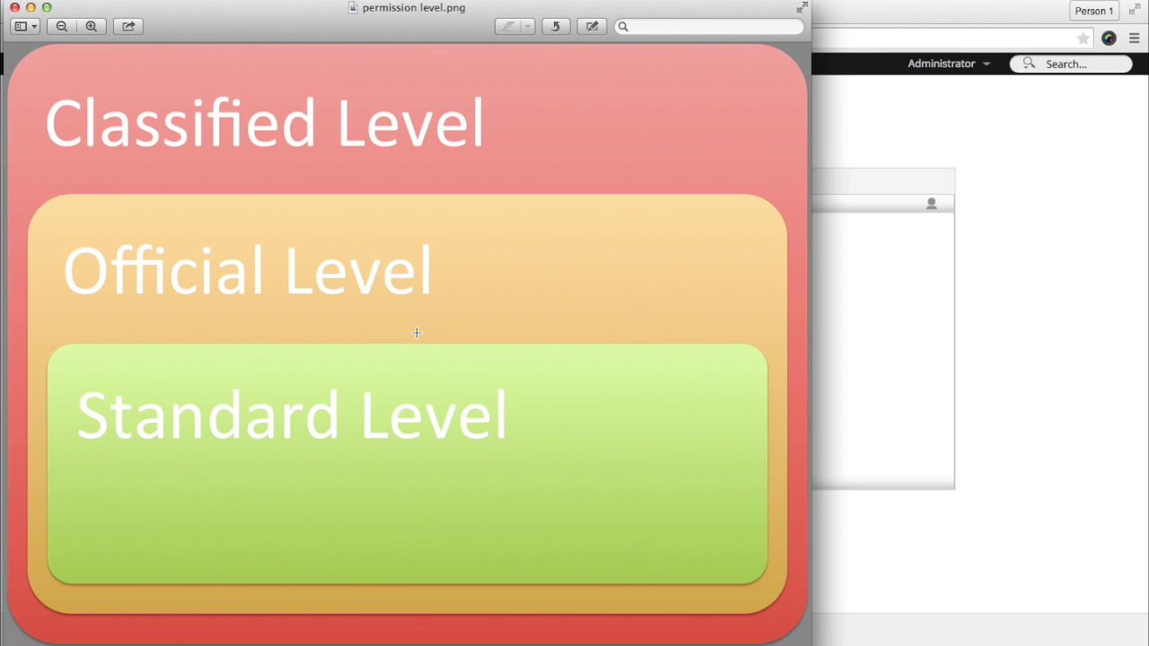
left_click(869, 124)
Step: Search 'user' and grant the found user Standard protective-marking clearance
left_click(590, 222)
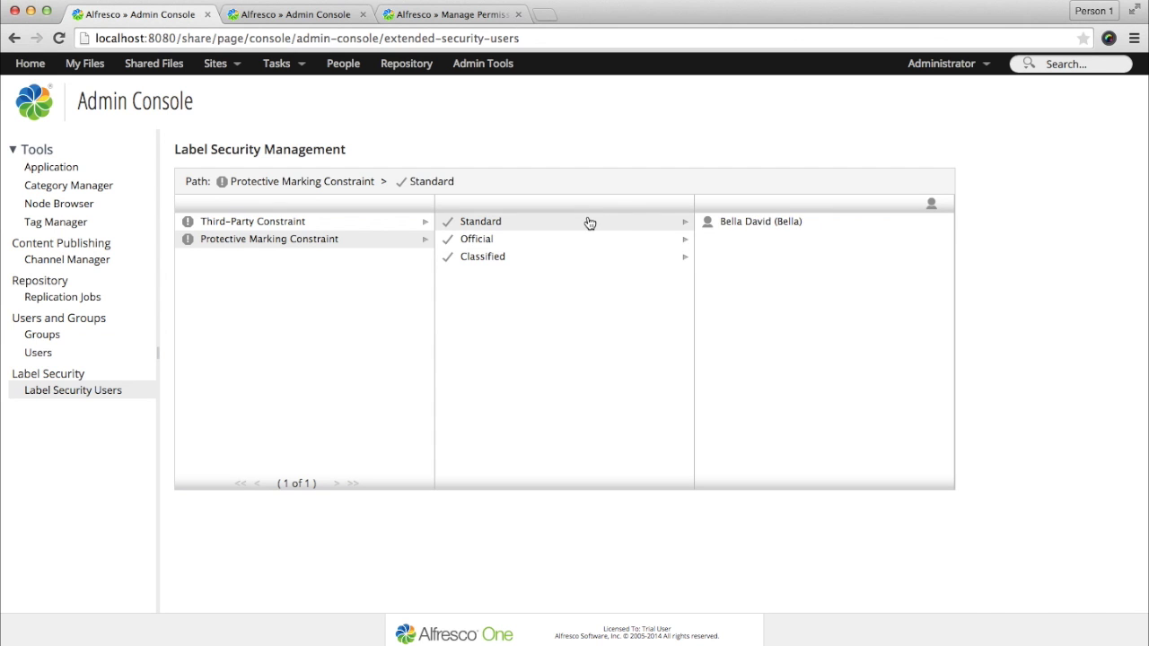
left_click(932, 205)
left_click(485, 272)
type("user")
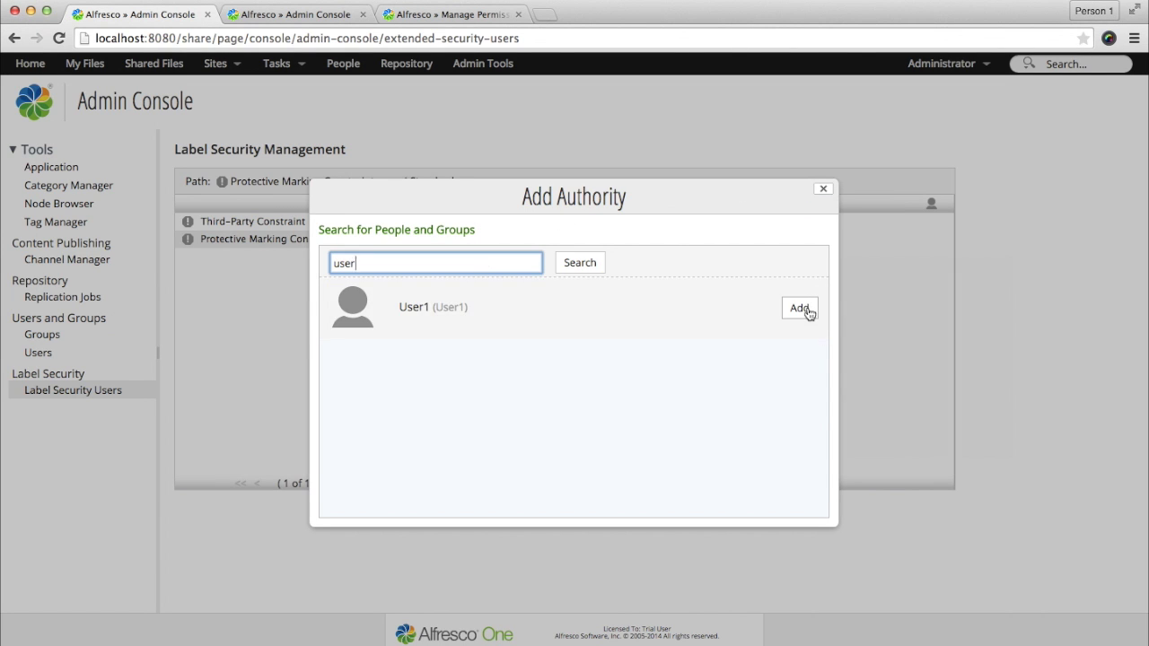
left_click(802, 308)
Step: Browse the Third-Party Constraint values and list who holds the External stakeholders label
left_click(331, 225)
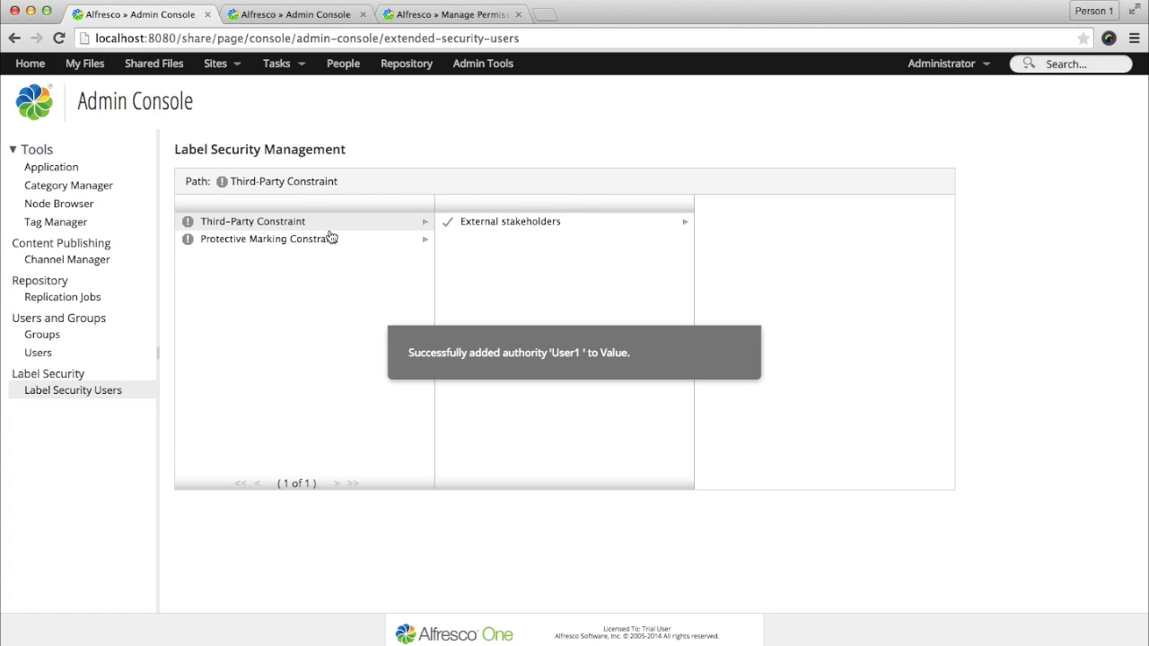
left_click(332, 240)
left_click(512, 229)
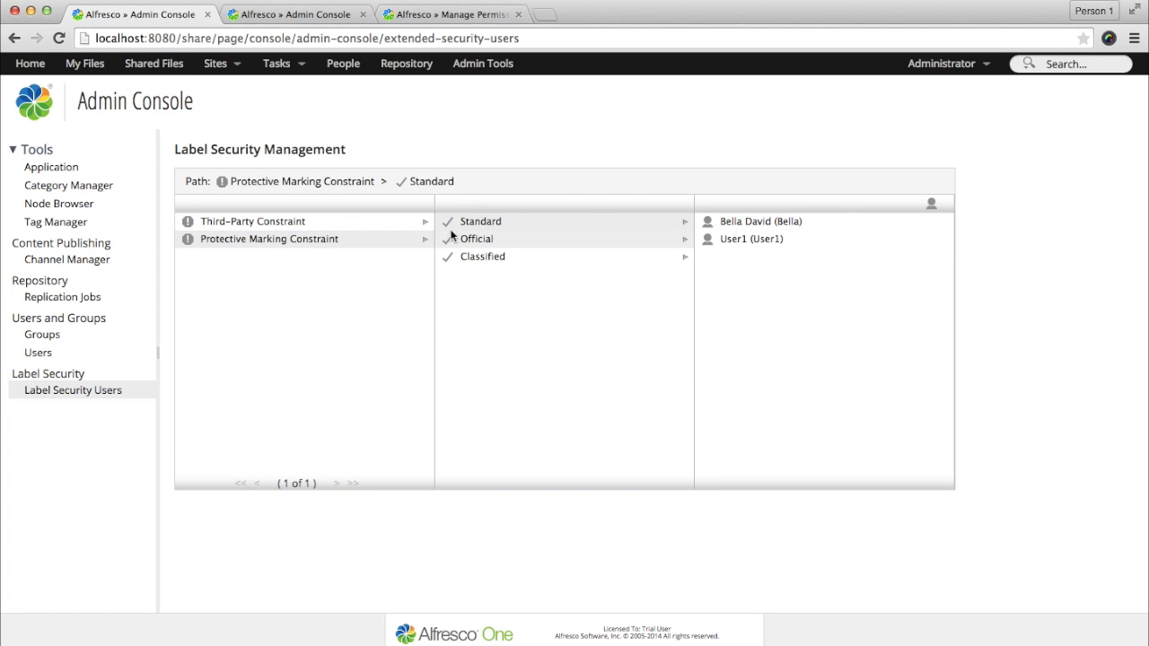
left_click(363, 224)
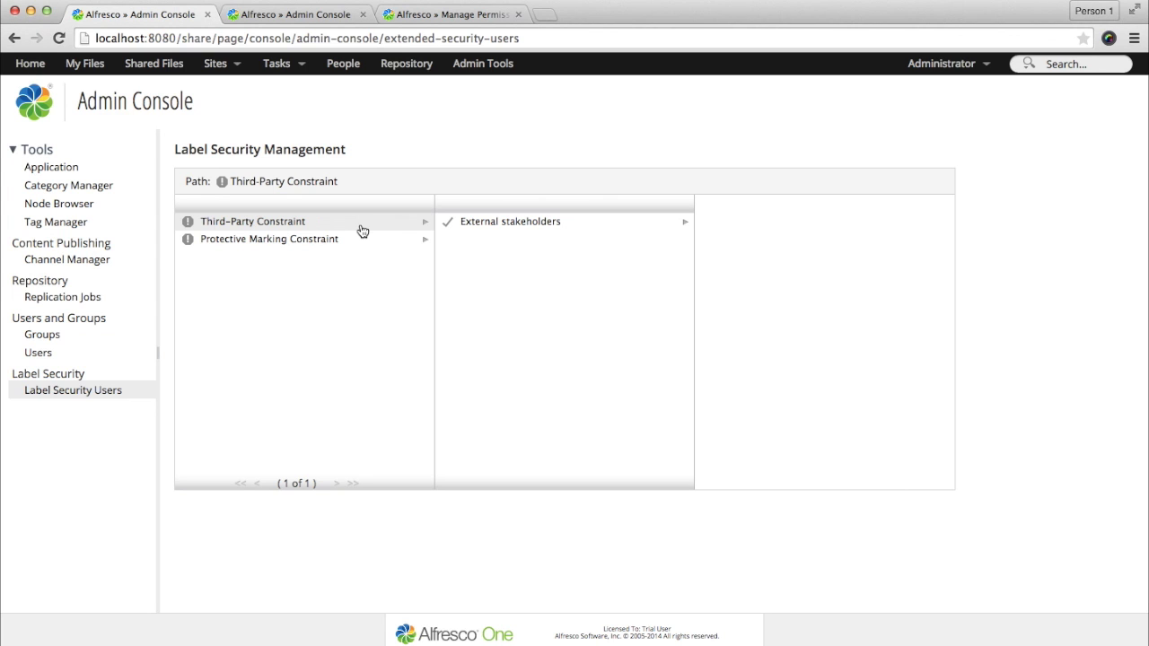
left_click(476, 224)
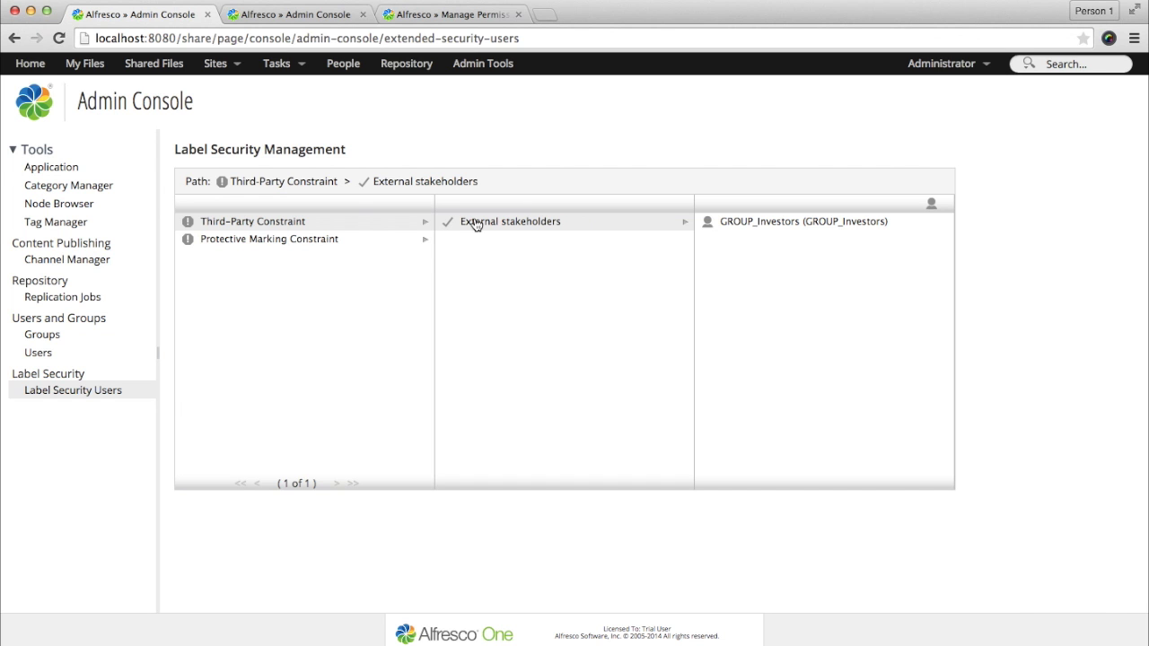
Step: Go from the Annual Statements permissions page back to the Finance Dept site dashboard
left_click(450, 16)
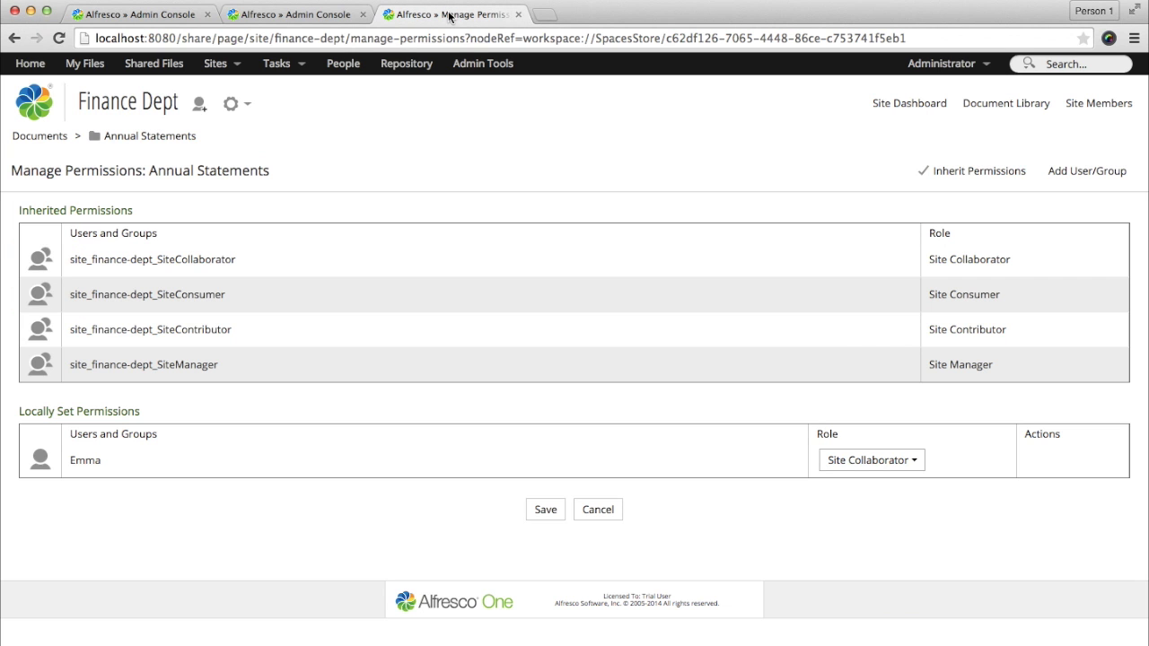
left_click(119, 108)
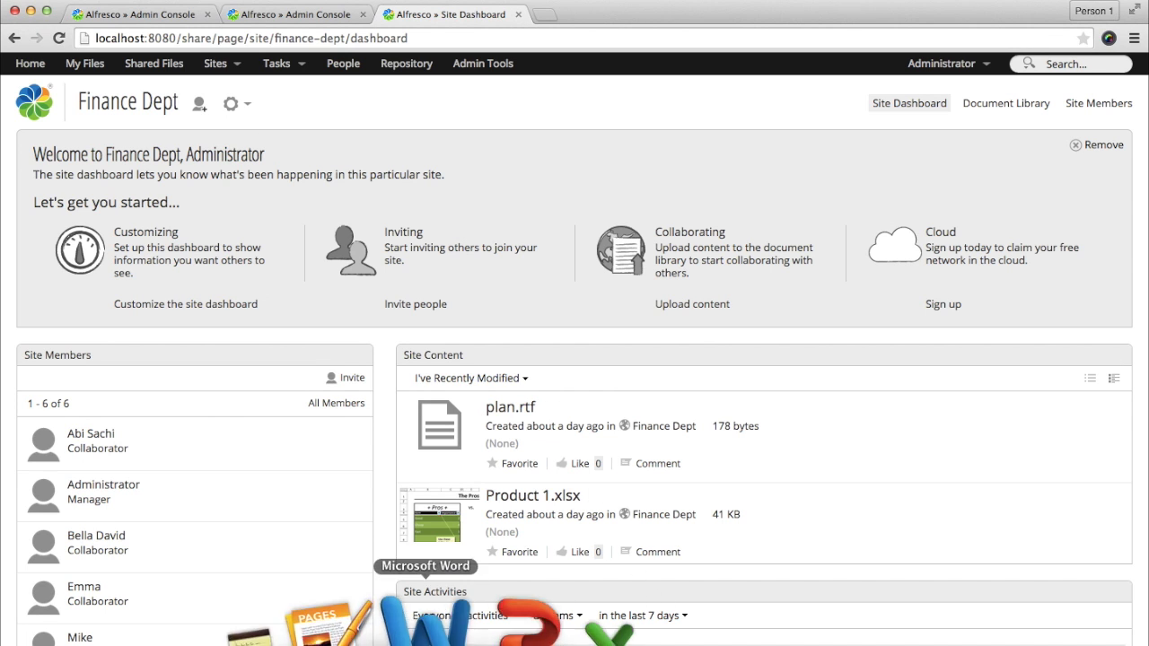
Step: Bring the print.docx reference table of levels, folders, roles and group/user names into view
left_click(427, 620)
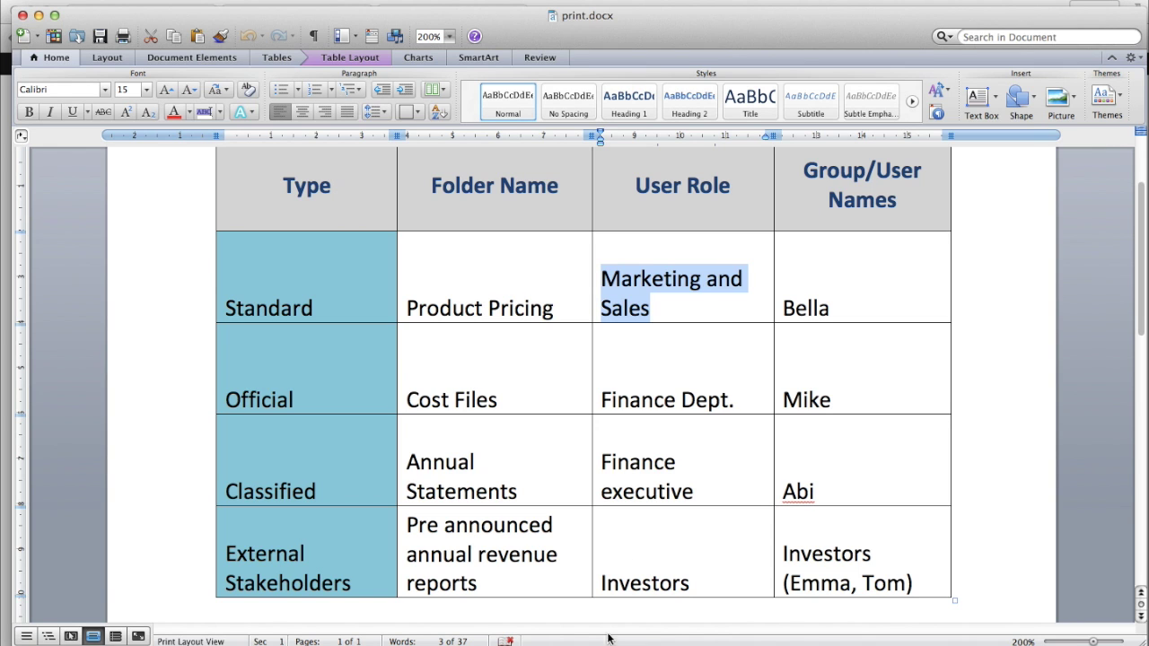
Step: Log out of the administrator account and sign in as another site user with their password
left_click(509, 621)
left_click(935, 64)
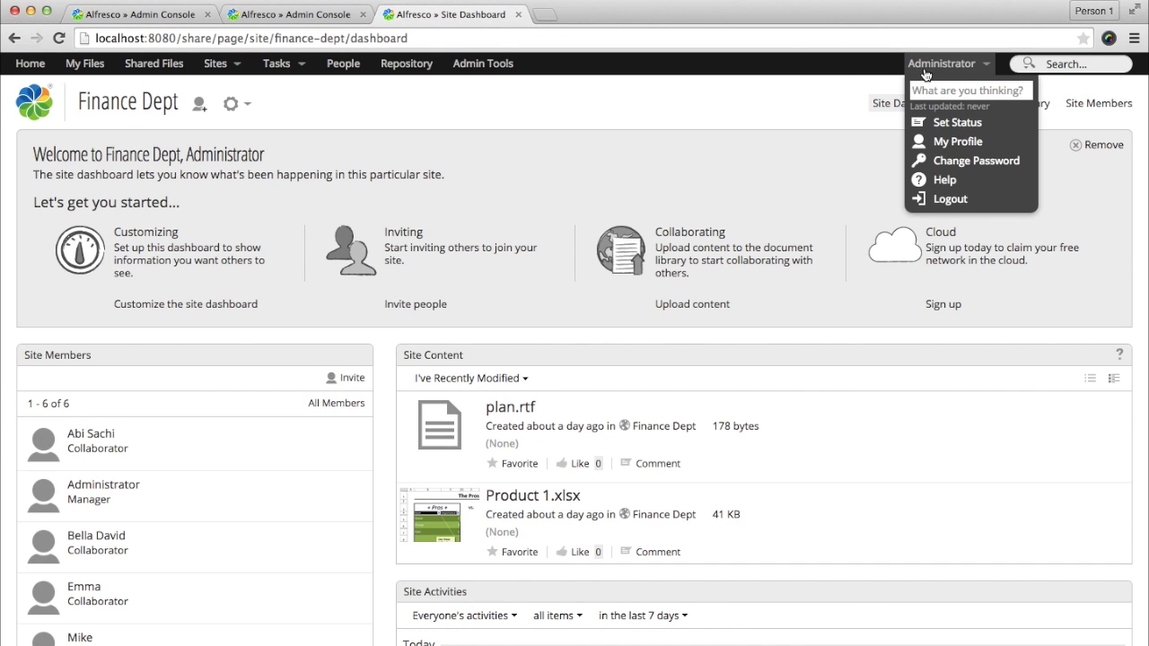
left_click(935, 198)
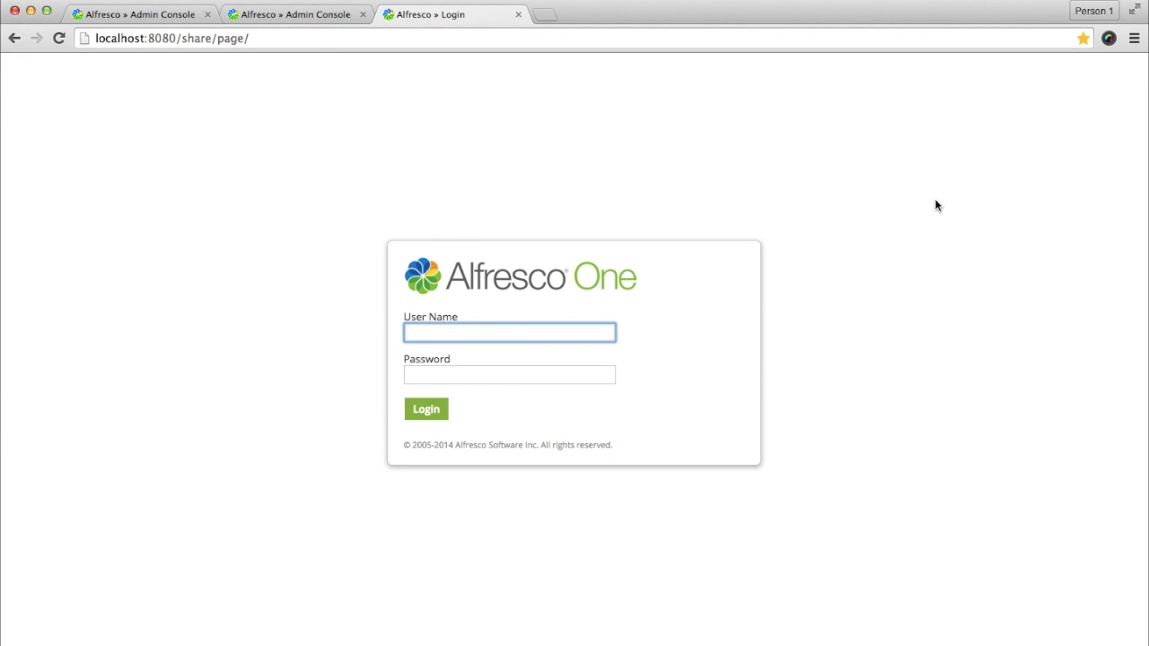
type("Bella")
key("Tab")
type("•••")
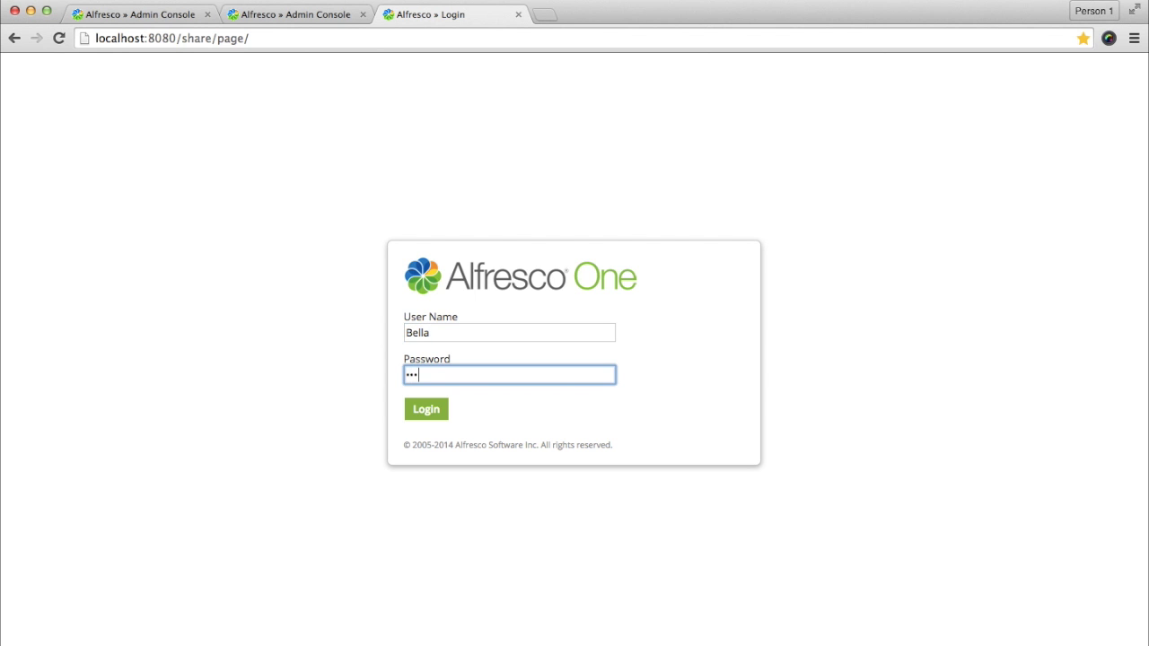
key("Return")
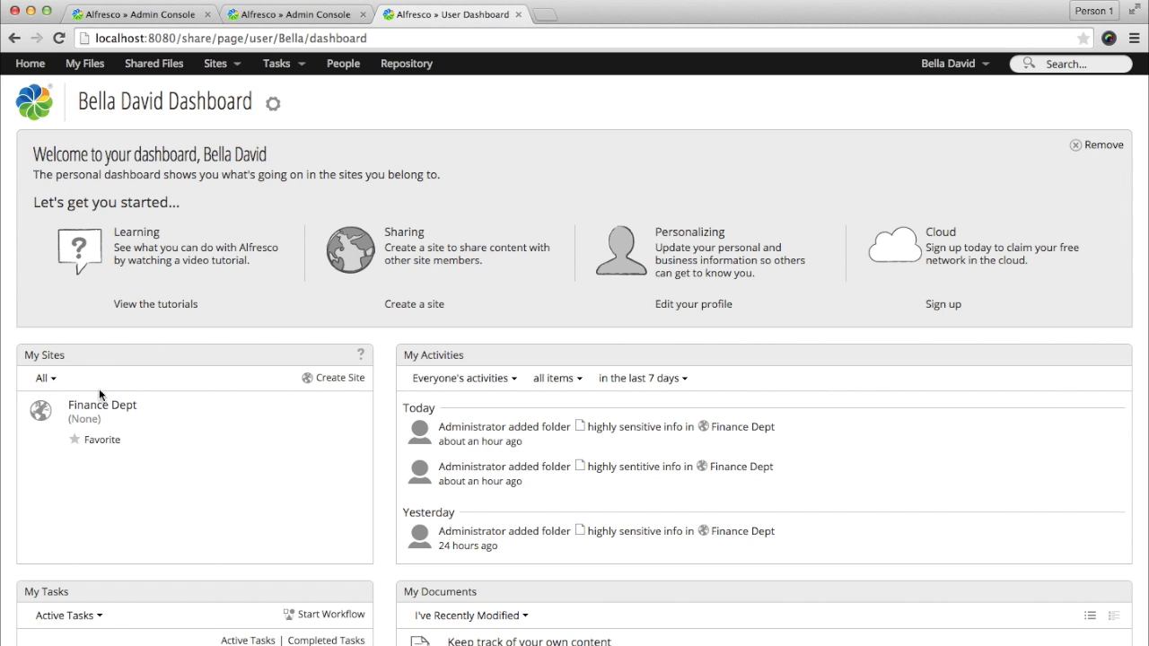
Step: Open the Finance Dept document library as this user, then return to Label Security Management
left_click(101, 404)
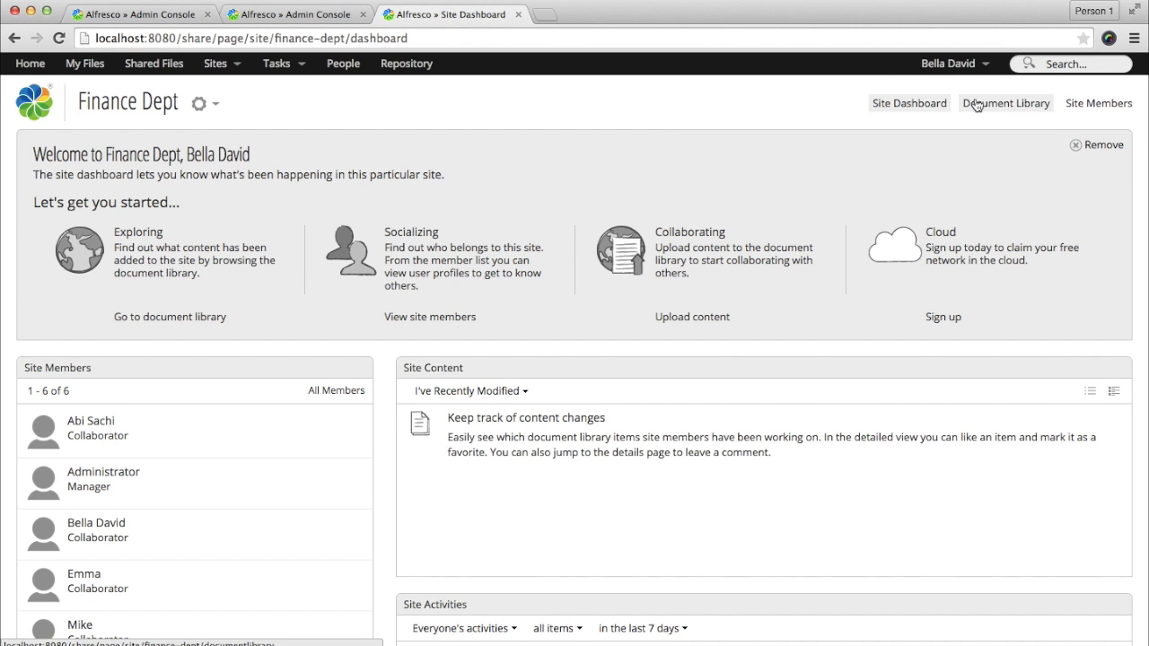
left_click(976, 105)
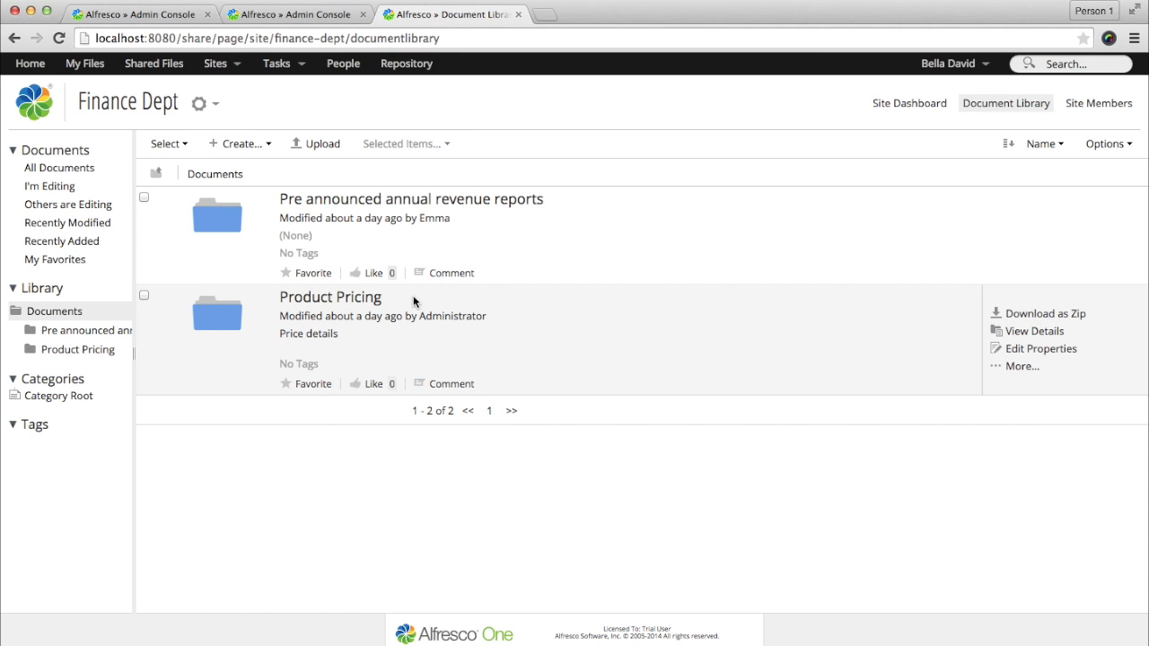
left_click(126, 14)
Step: Compare the Standard and Classified clearance user lists against the Finance Dept library view
left_click(339, 243)
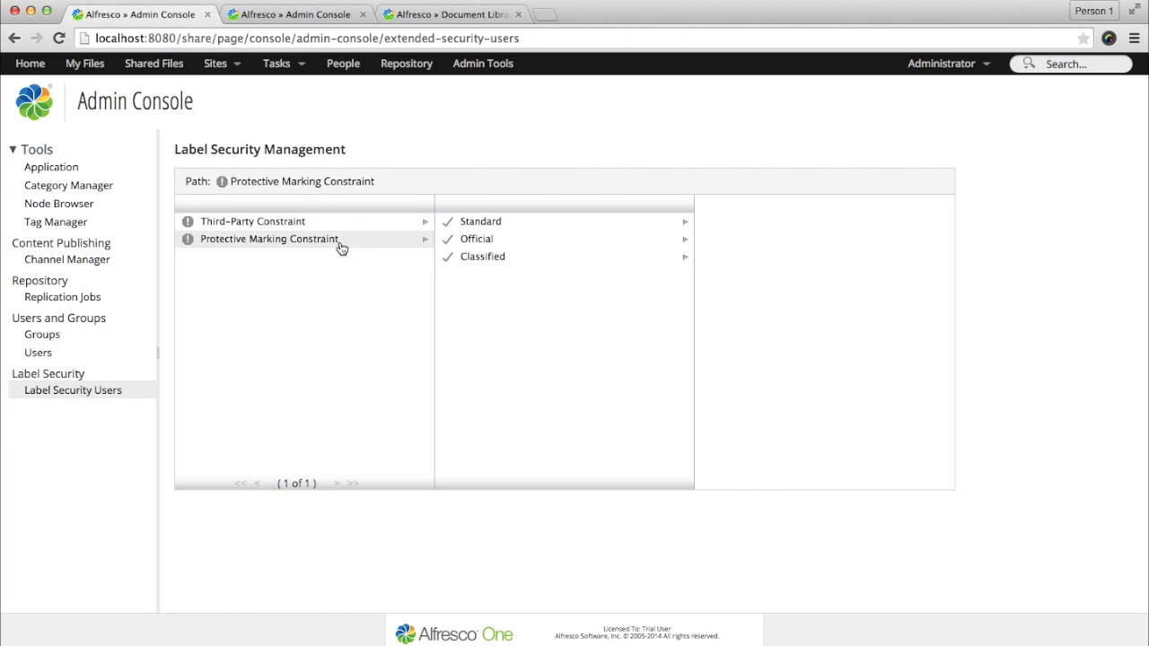
left_click(492, 225)
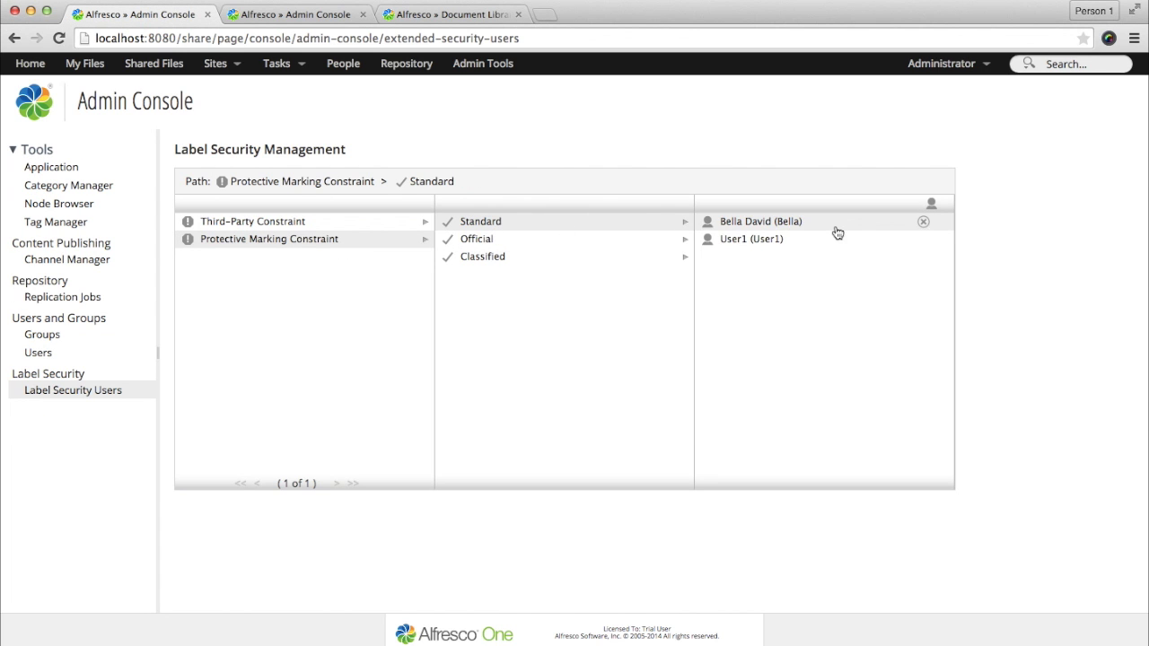
left_click(442, 15)
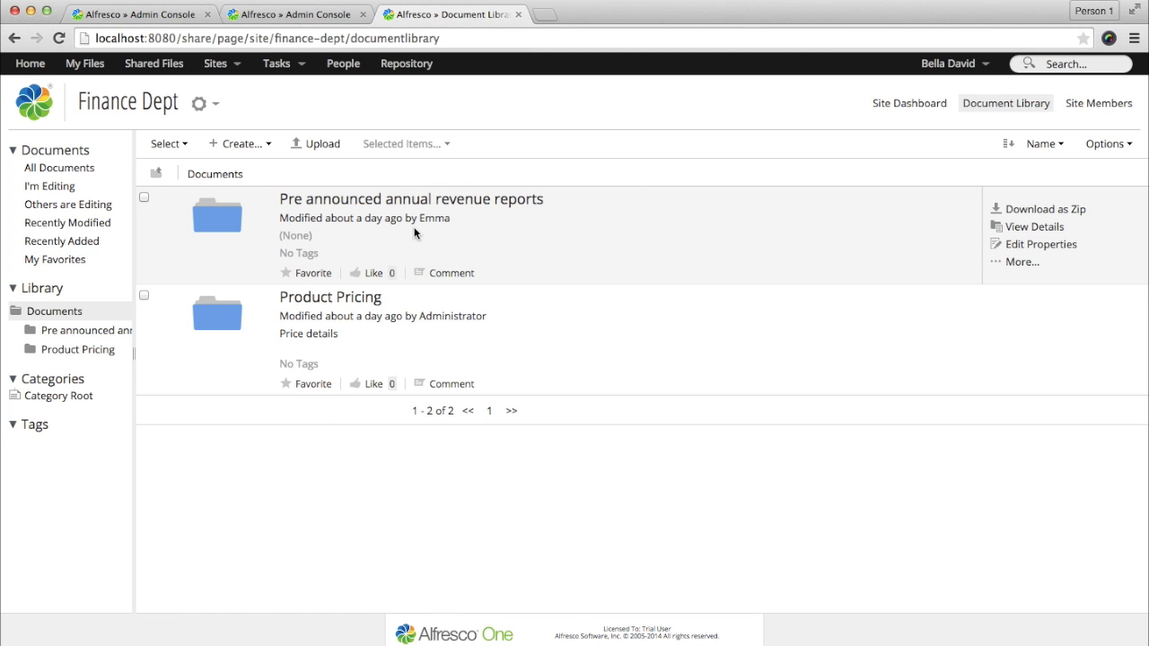
left_click(152, 16)
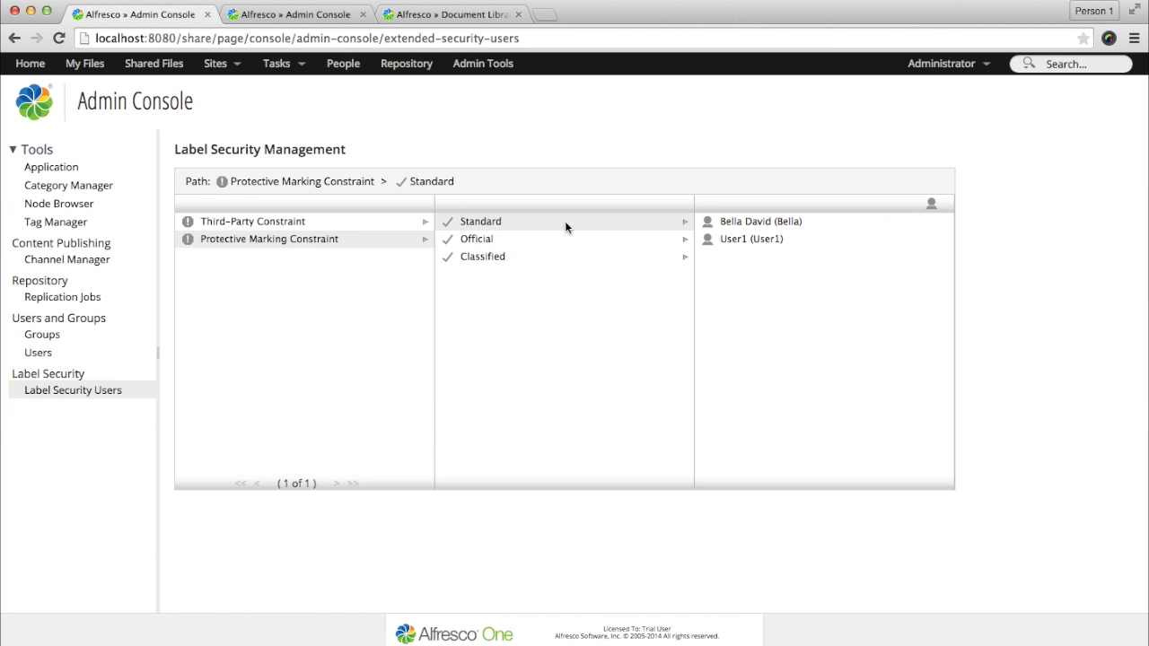
left_click(541, 261)
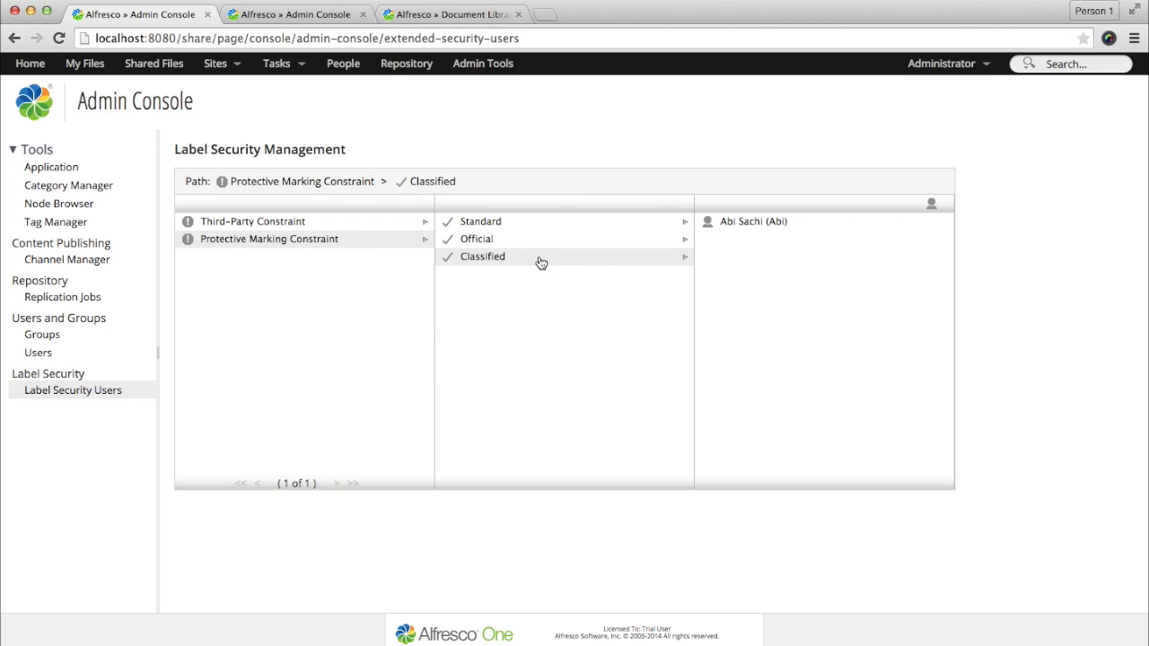
left_click(440, 15)
left_click(948, 63)
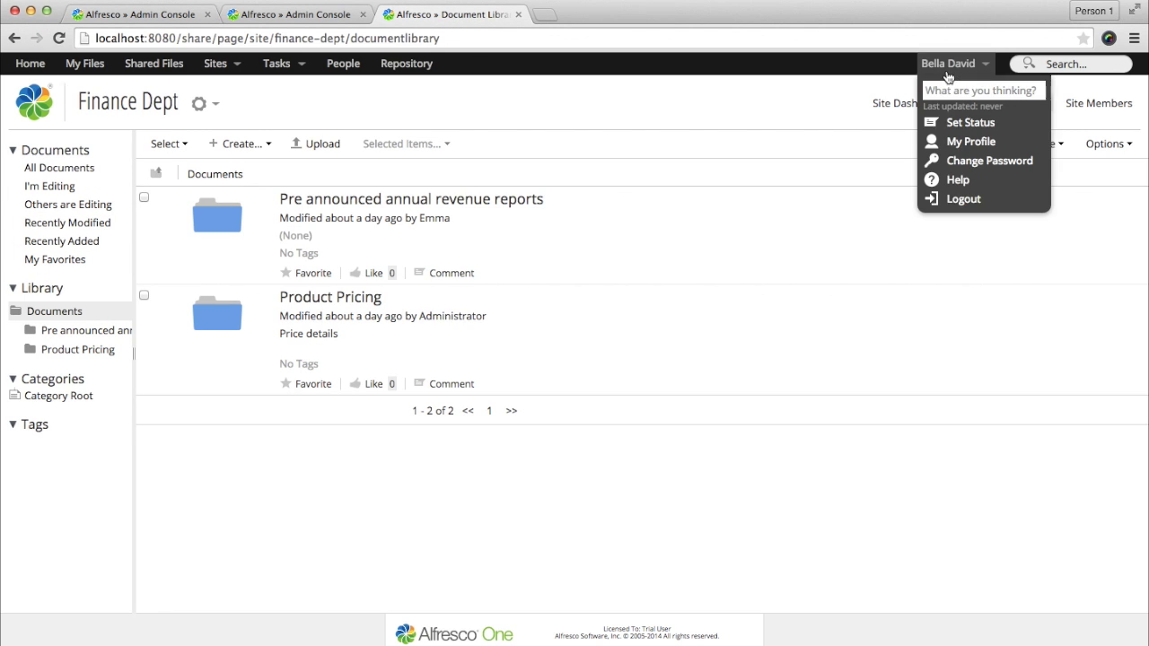
Step: Sign out and log in as the Classified-cleared user with their password
left_click(955, 197)
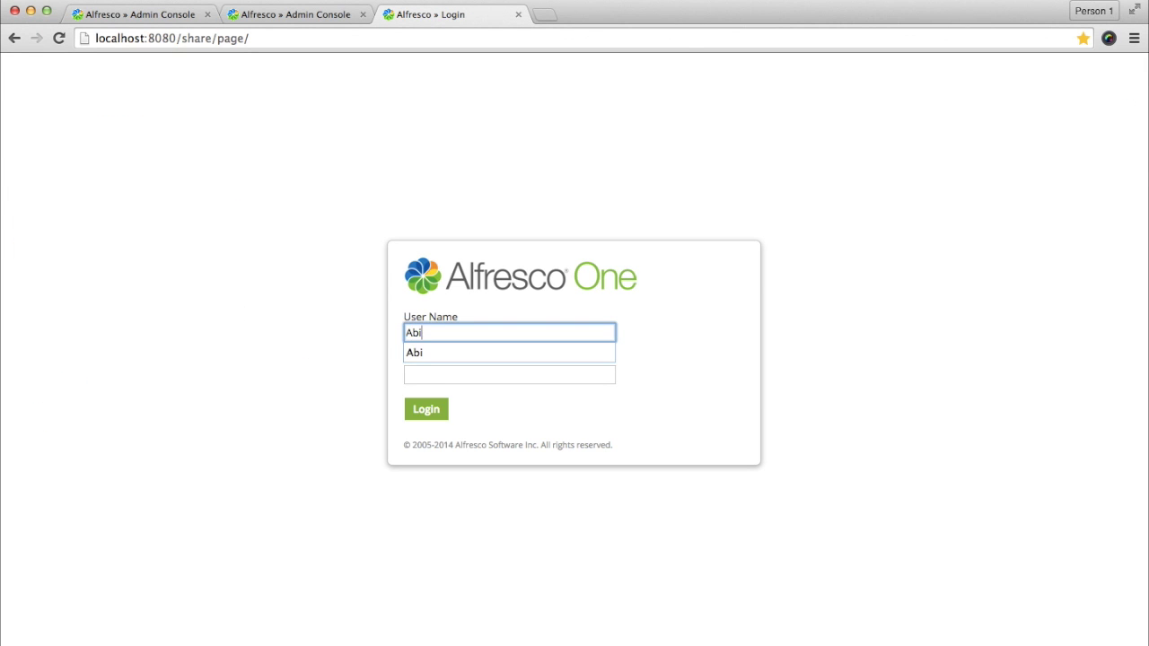
key("Tab")
key("Return")
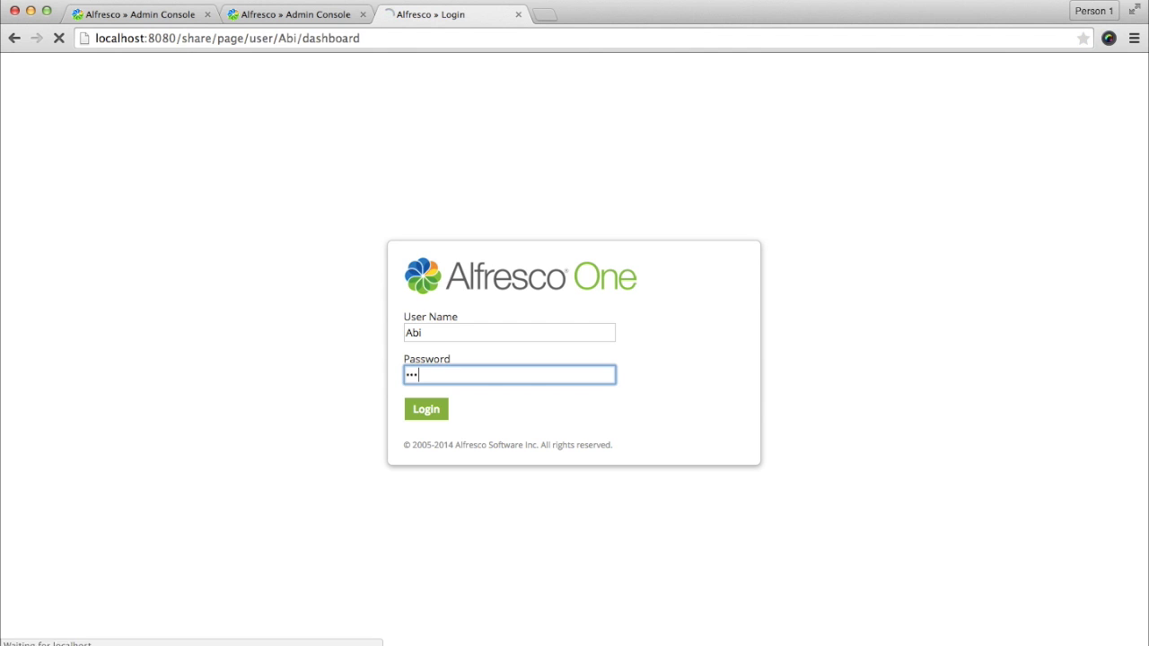
Step: Open the Finance Dept document library and scroll through its five folders
left_click(135, 406)
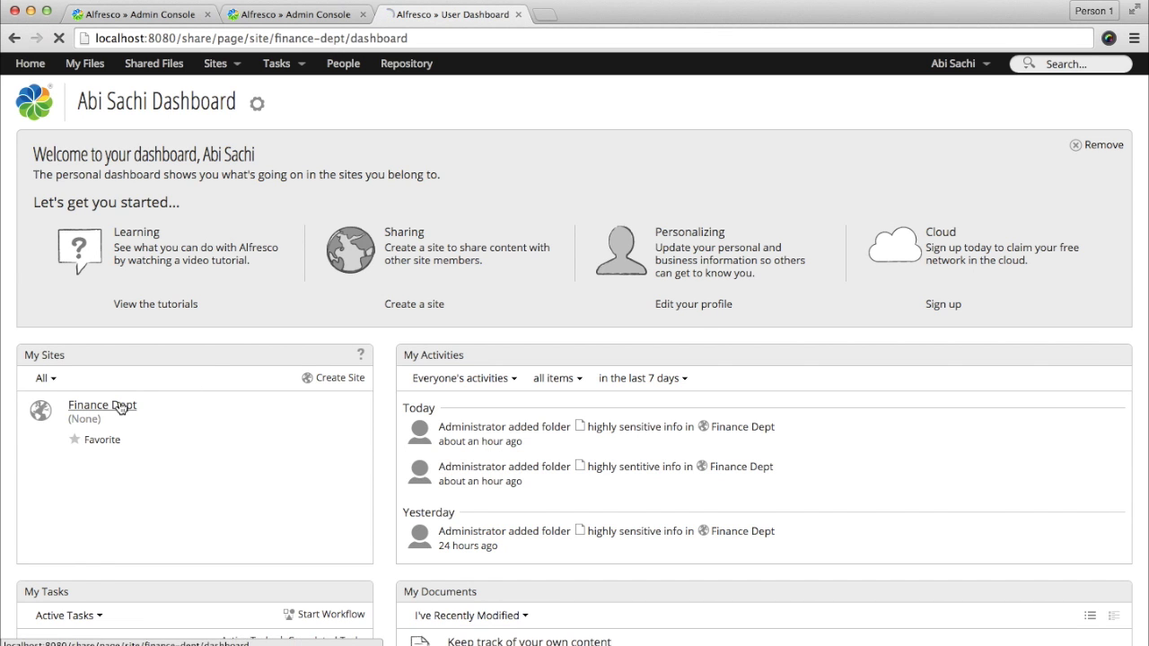
left_click(983, 106)
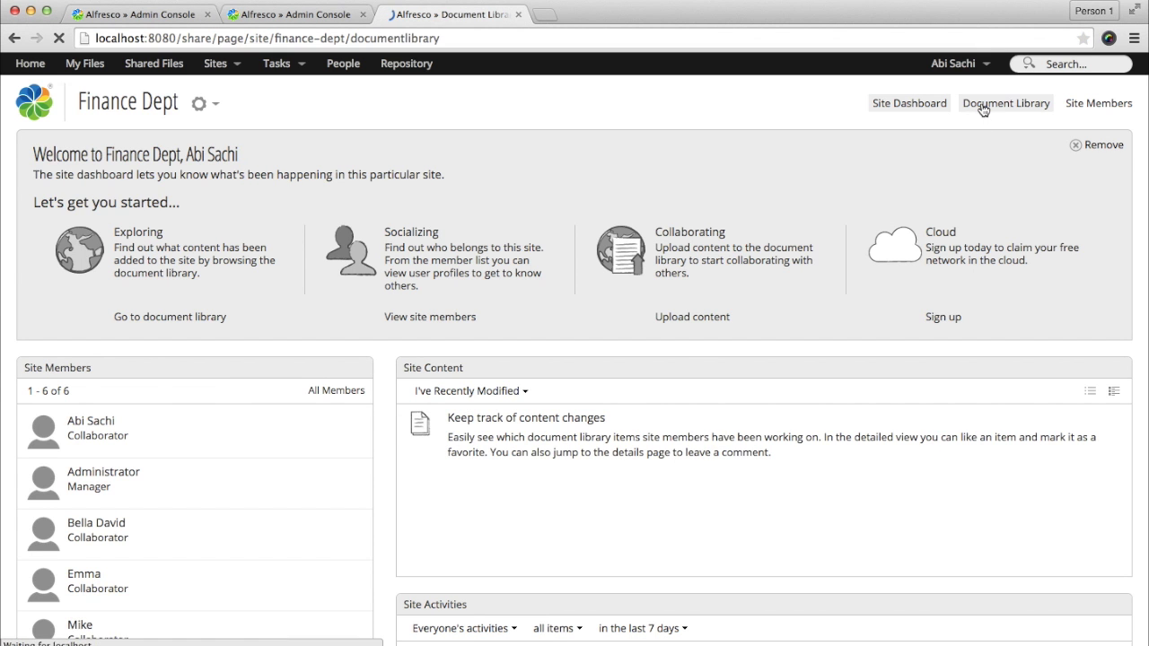
scroll(691, 458, "down", 3)
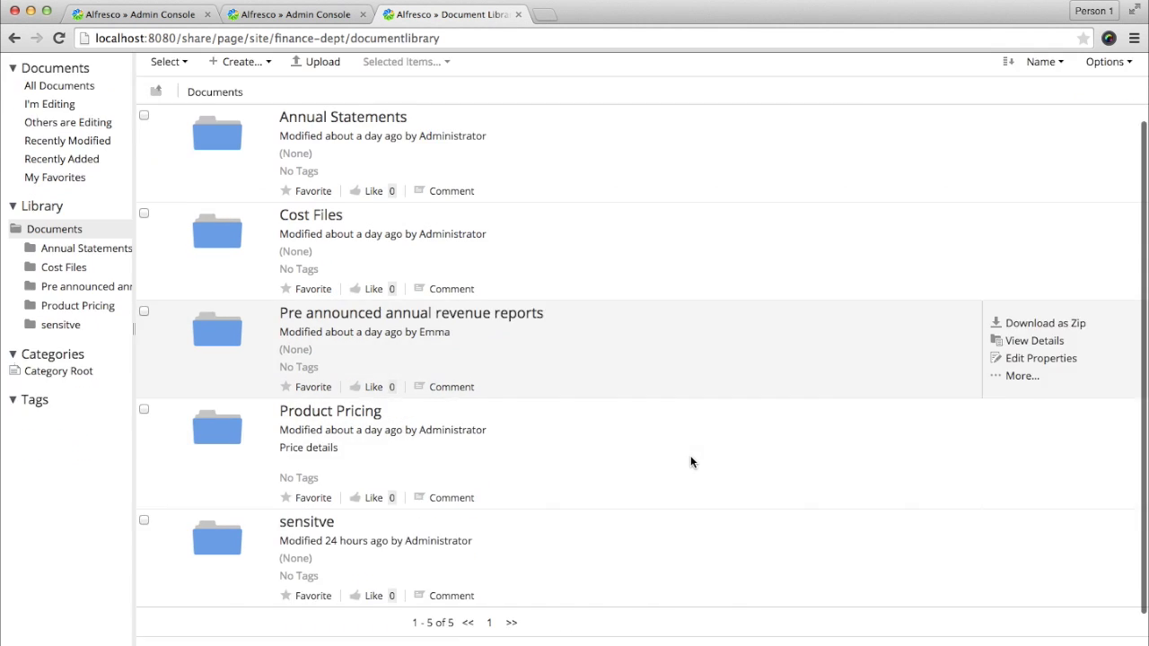
scroll(691, 458, "up", 3)
scroll(690, 458, "down", 3)
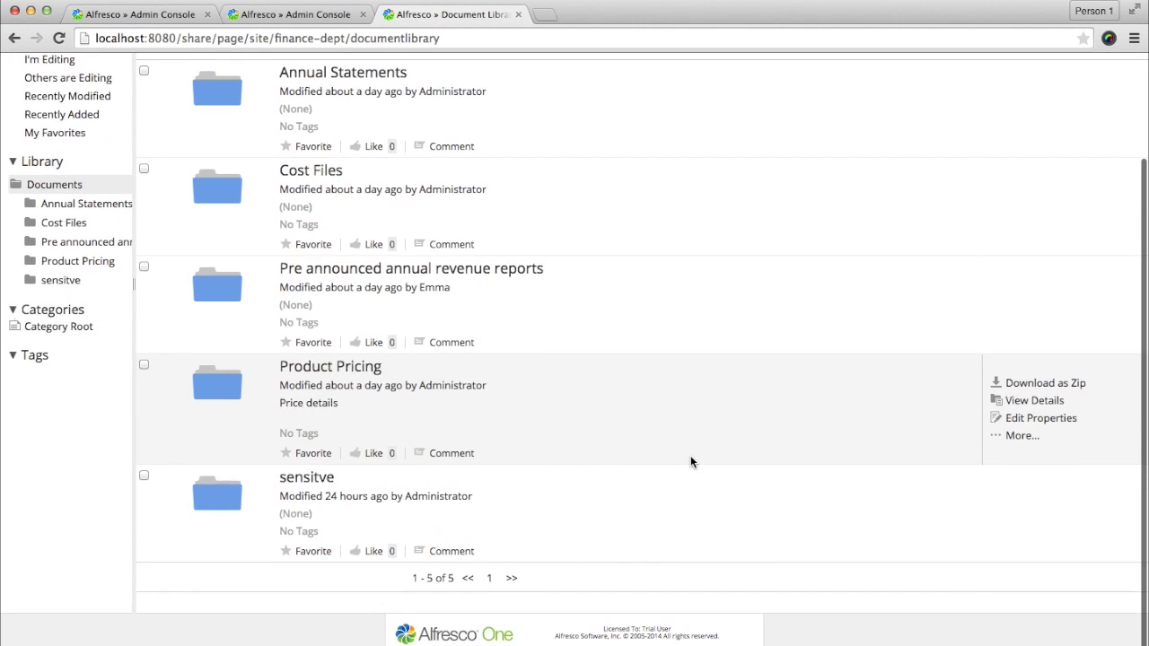
scroll(690, 457, "up", 4)
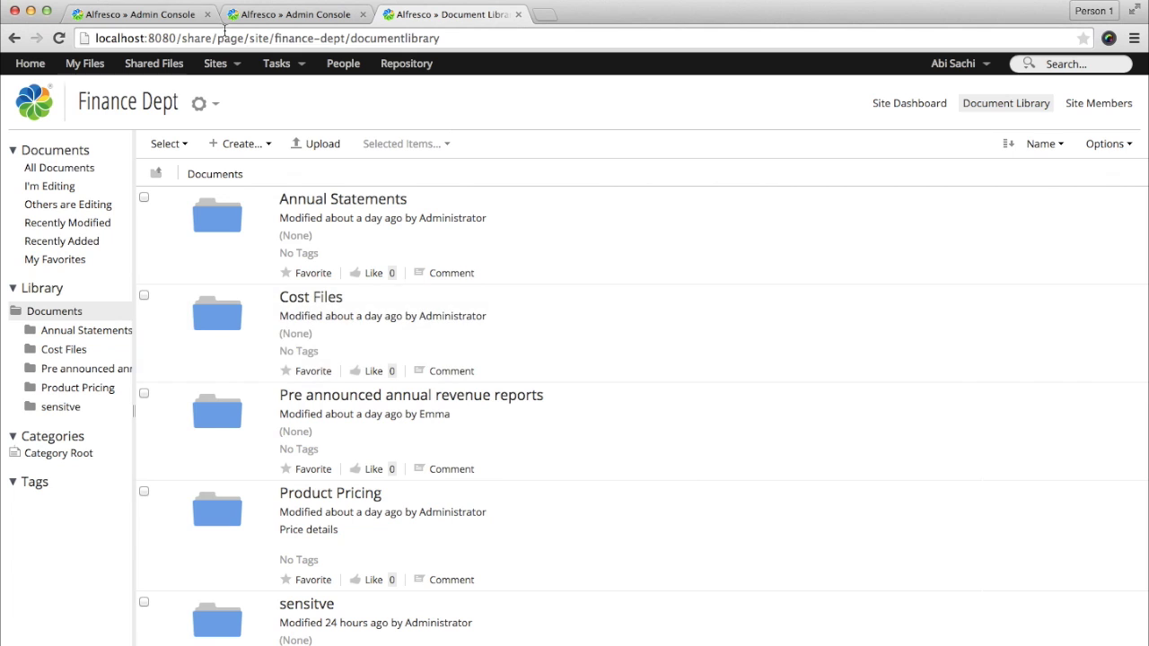
left_click(154, 16)
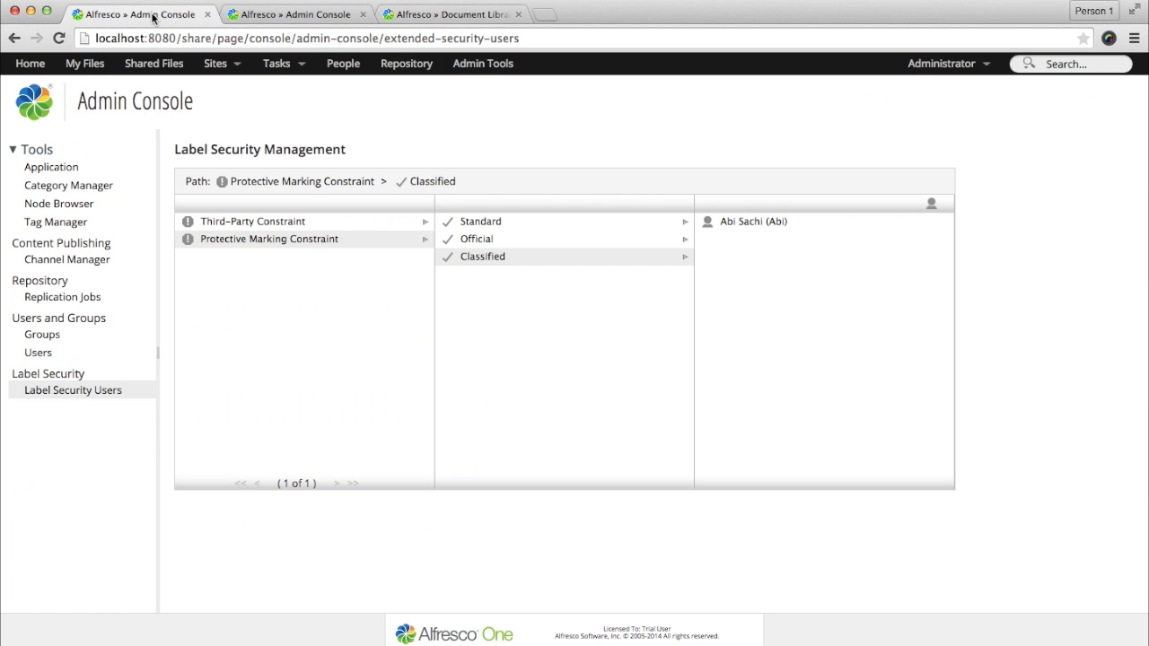
left_click(267, 224)
left_click(487, 229)
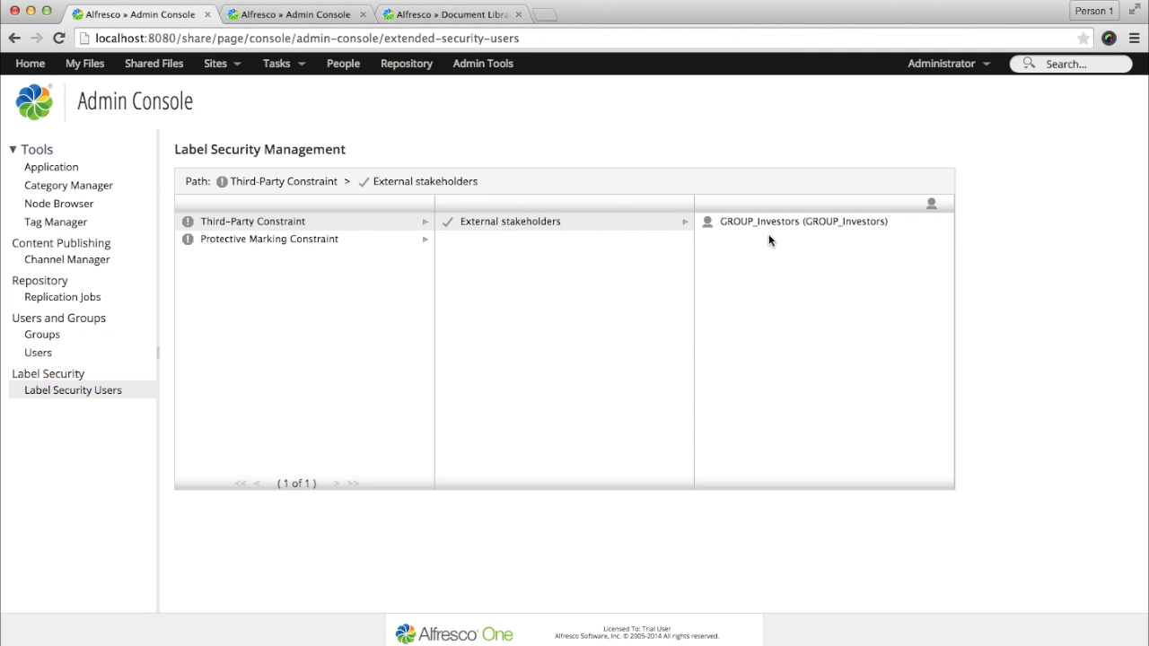
left_click(295, 13)
Step: Sign out, log in as the third user, and open the Finance Dept document library
left_click(425, 16)
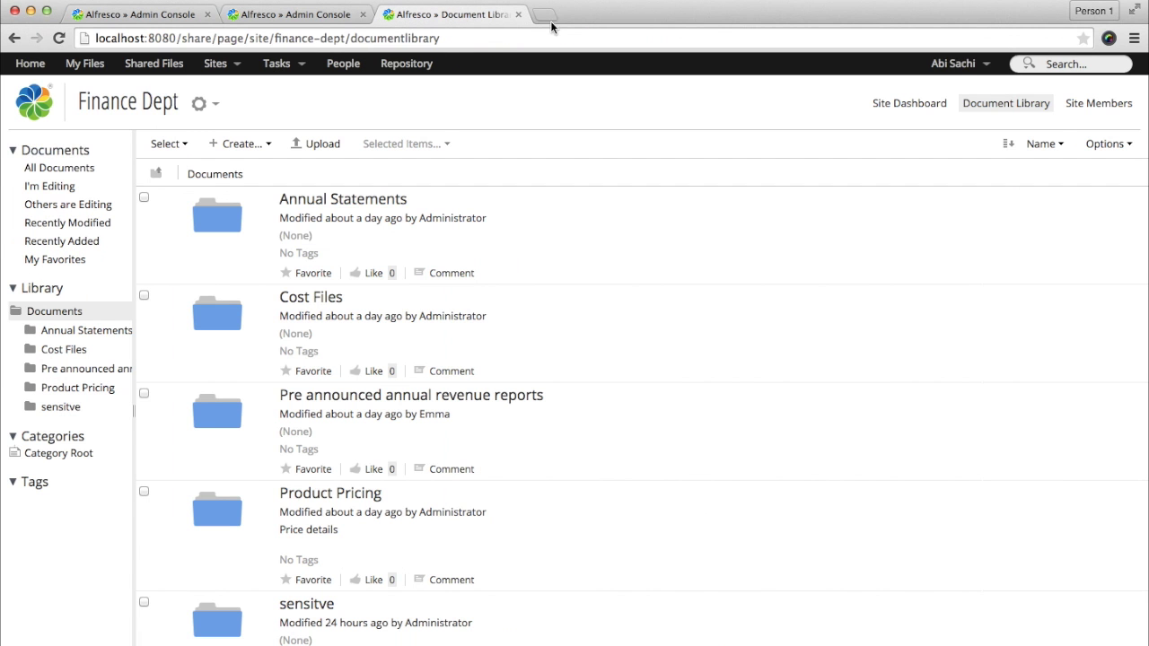
left_click(967, 75)
left_click(974, 197)
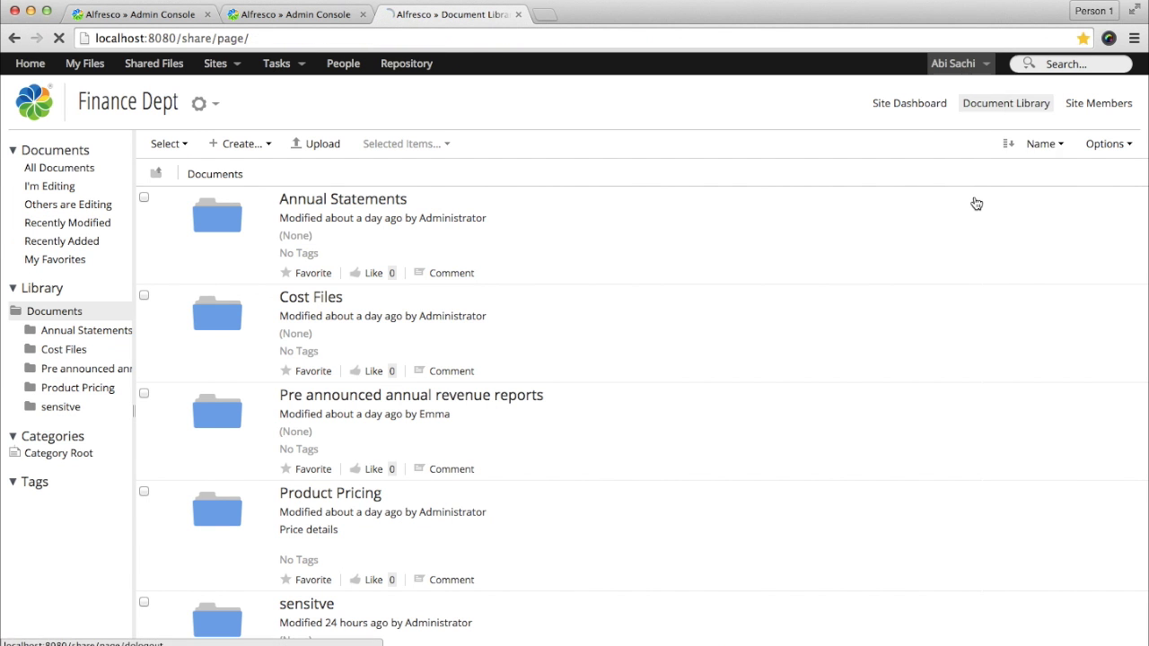
key("Tab")
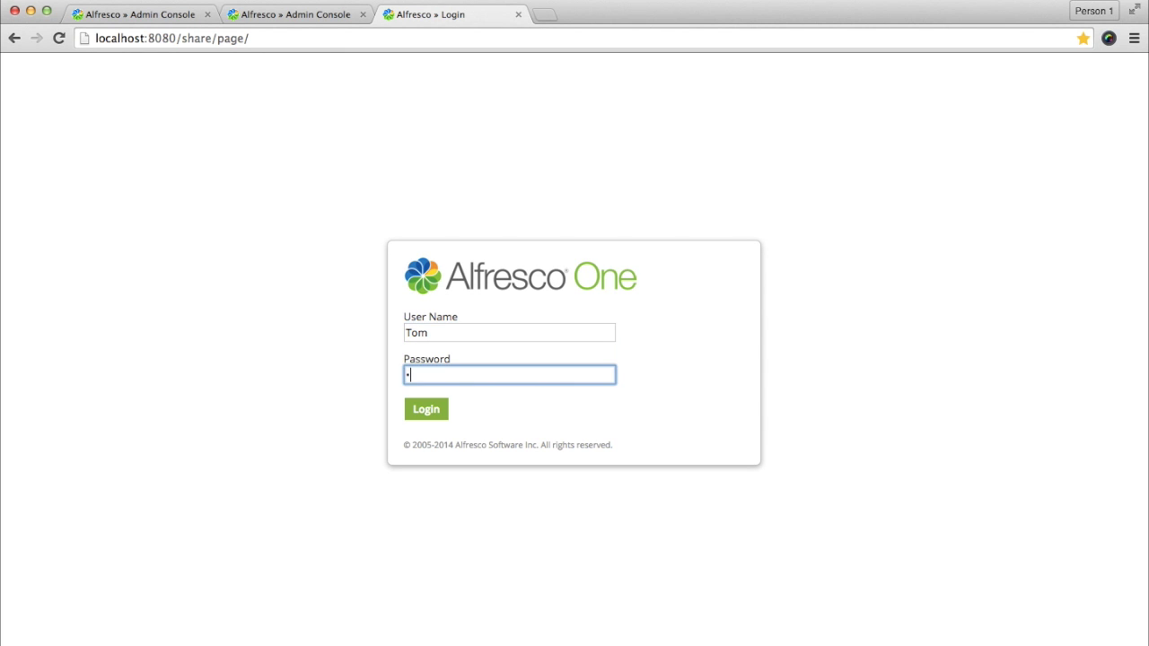
key("Return")
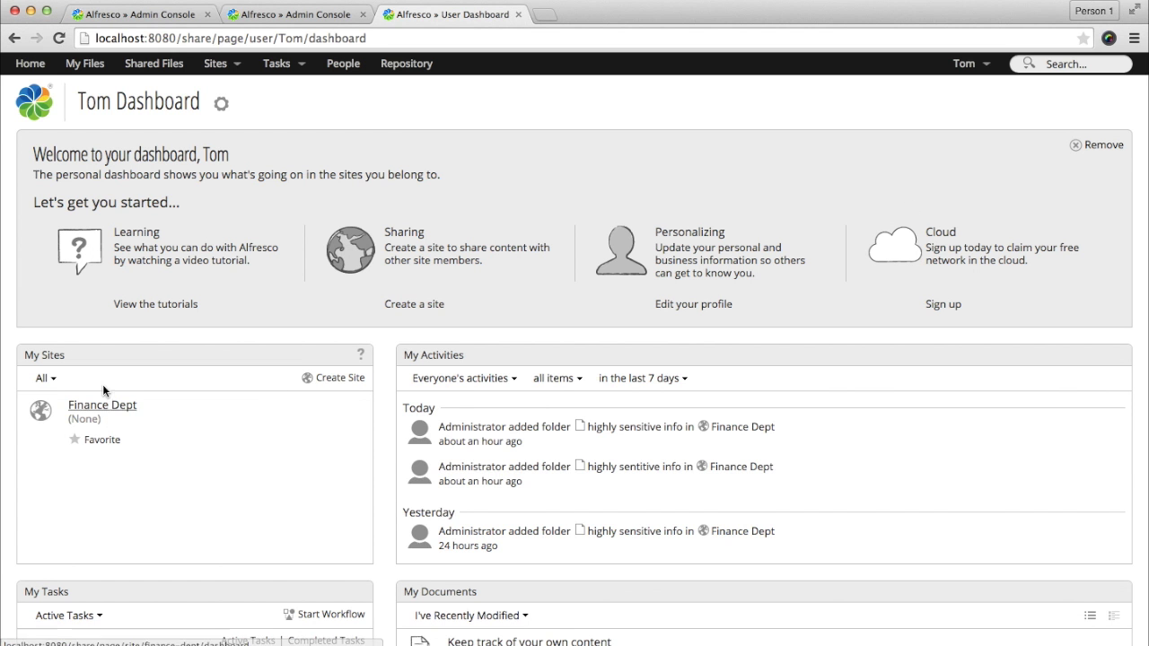
left_click(101, 415)
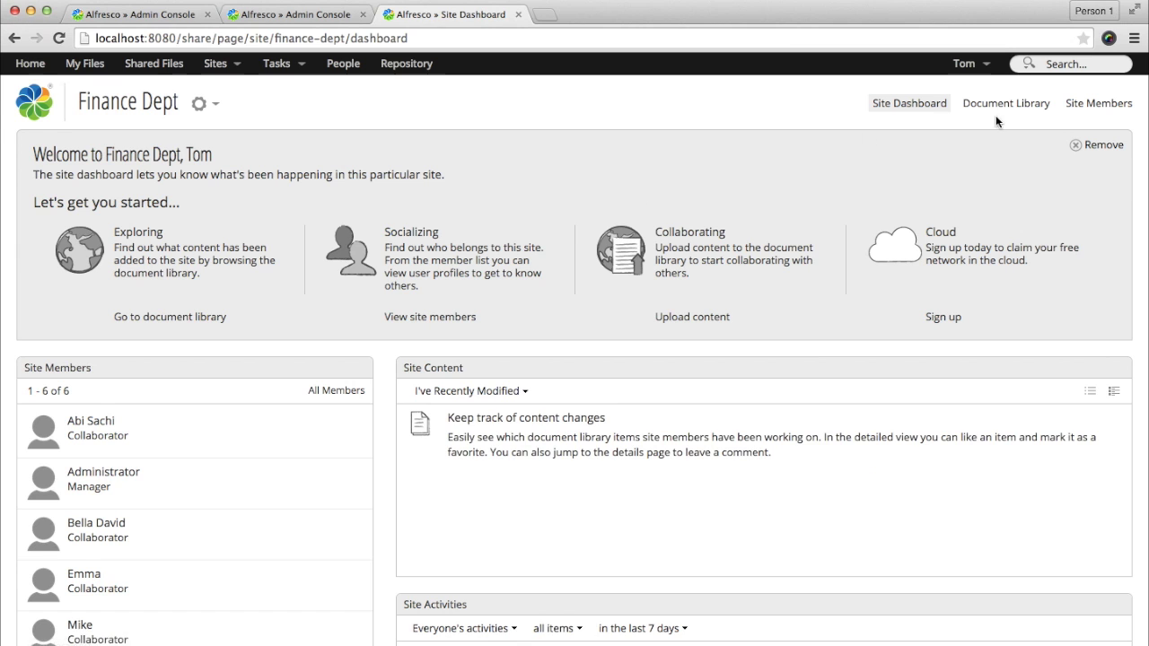
left_click(994, 107)
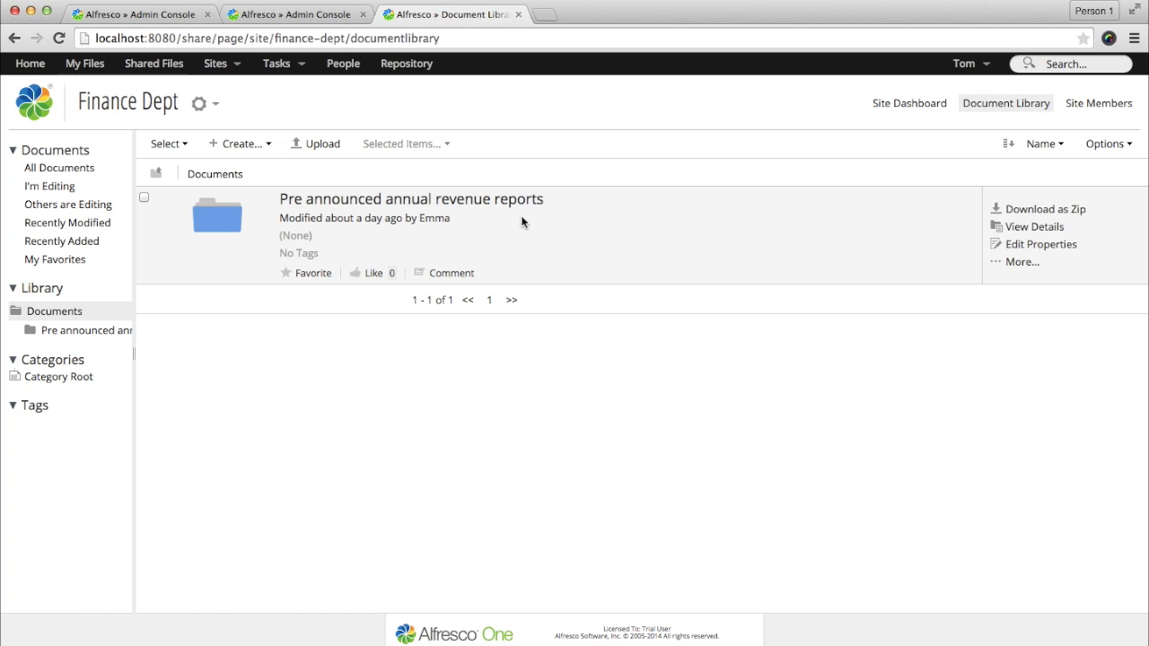
Step: Check which users hold Standard clearance under Protective Marking Constraint, then return to the Finance Dept library
left_click(184, 16)
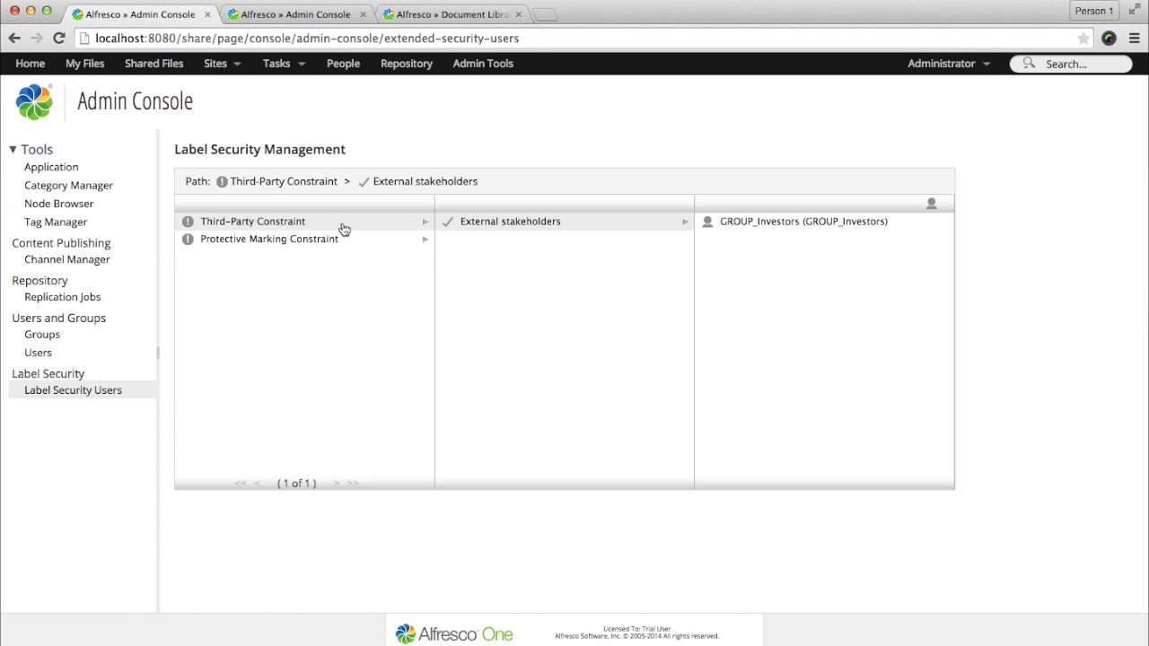
left_click(321, 242)
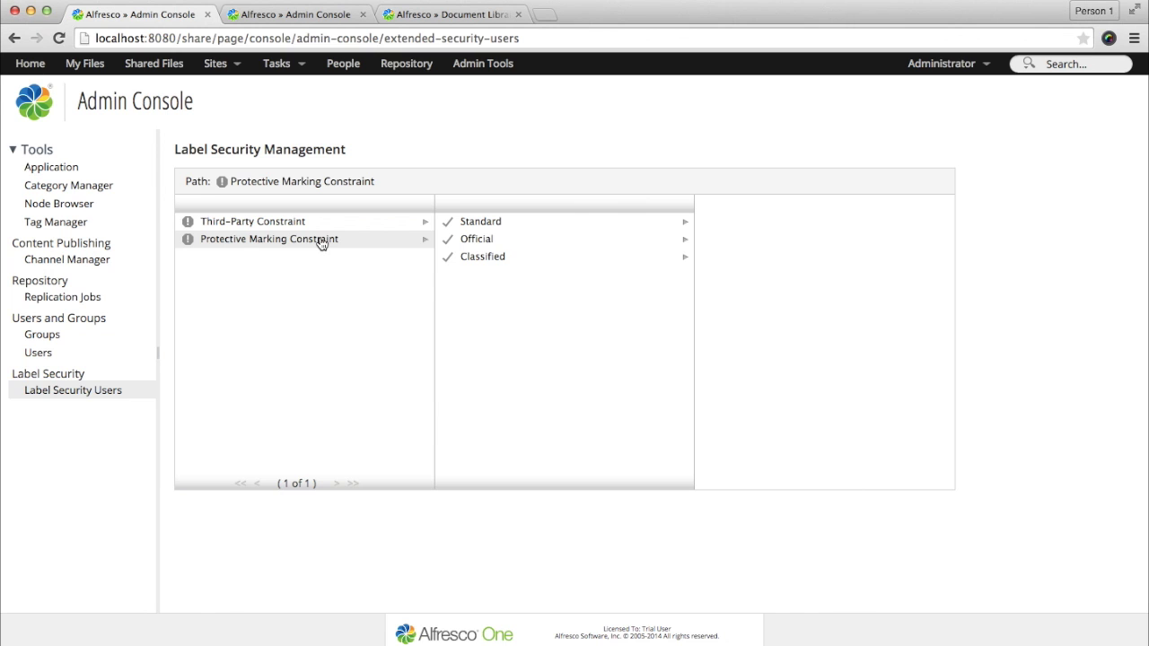
left_click(605, 231)
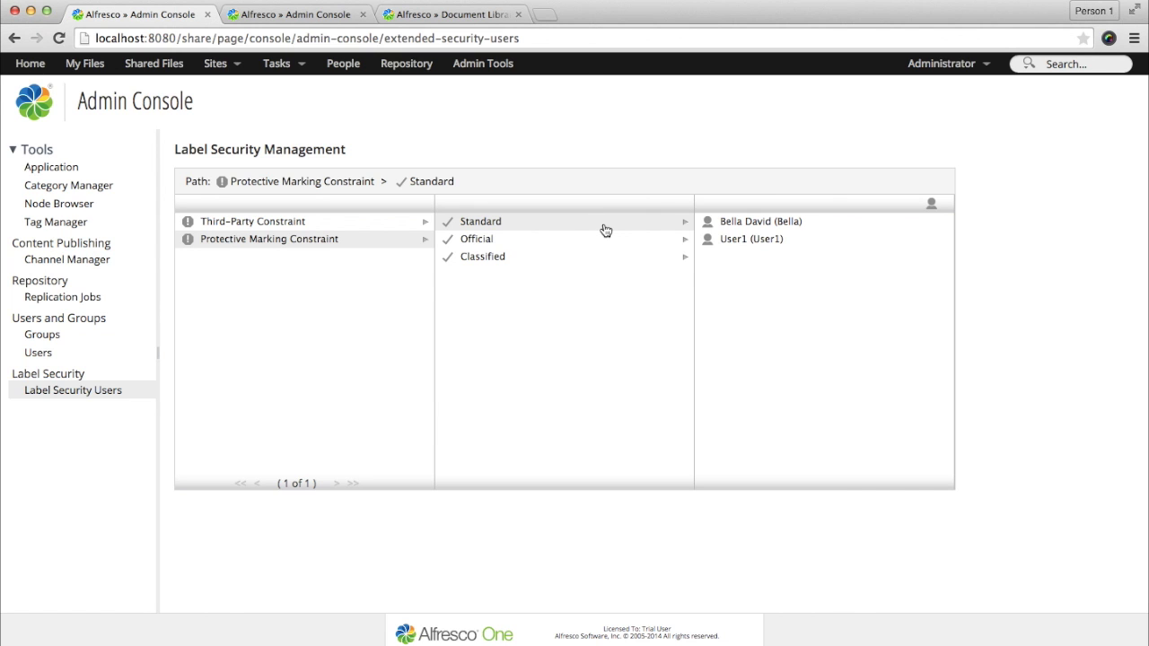
left_click(469, 14)
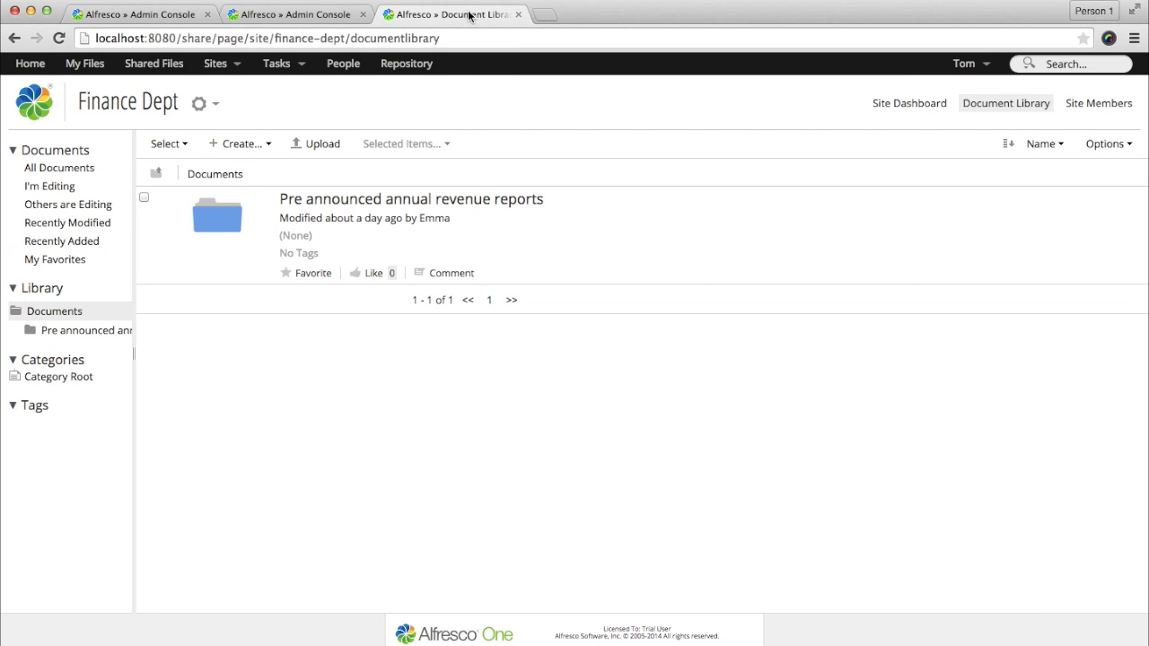
Step: Sign out the third user and log back in with the admin account and its password
left_click(964, 62)
left_click(983, 198)
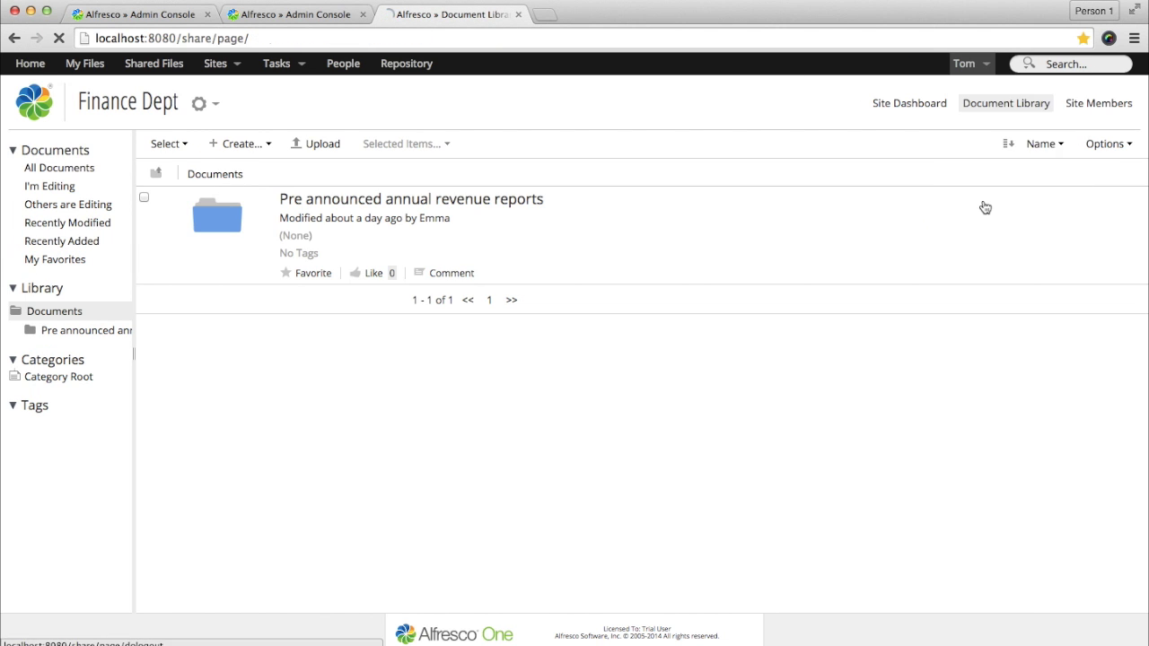
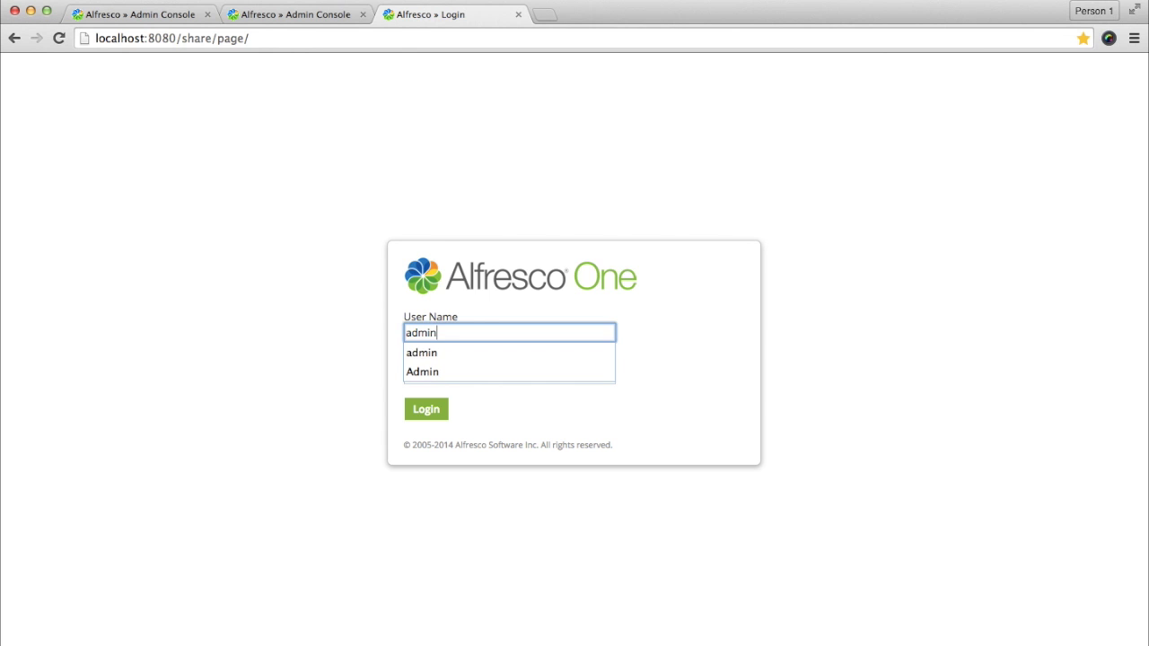
key("Tab")
key("Return")
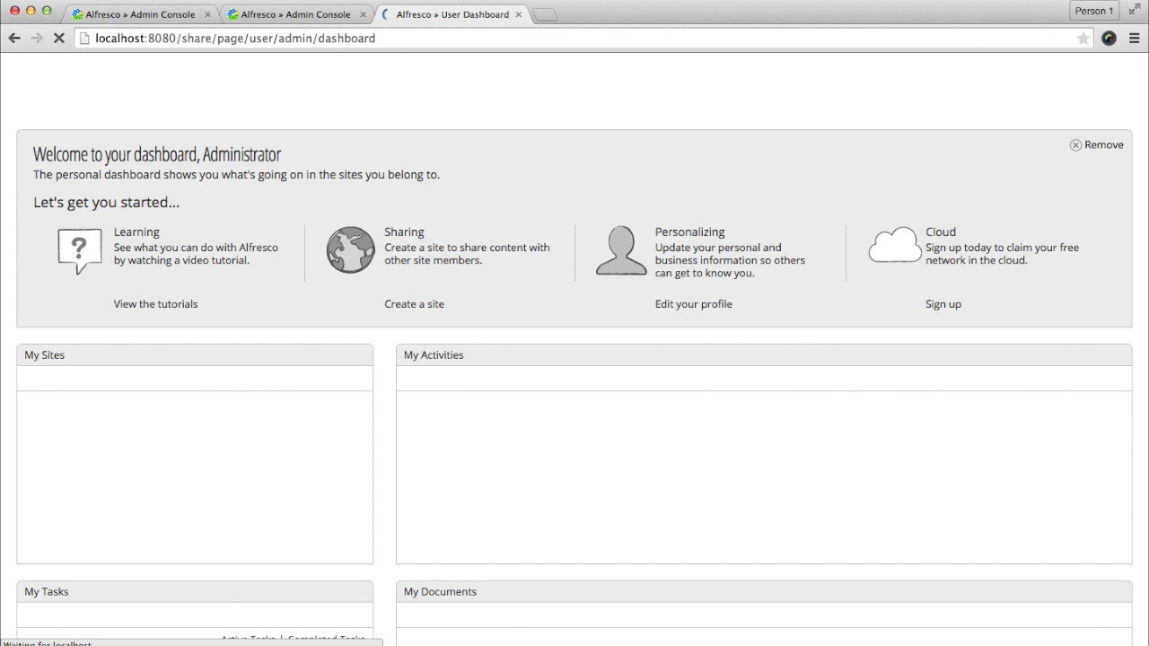
left_click(168, 15)
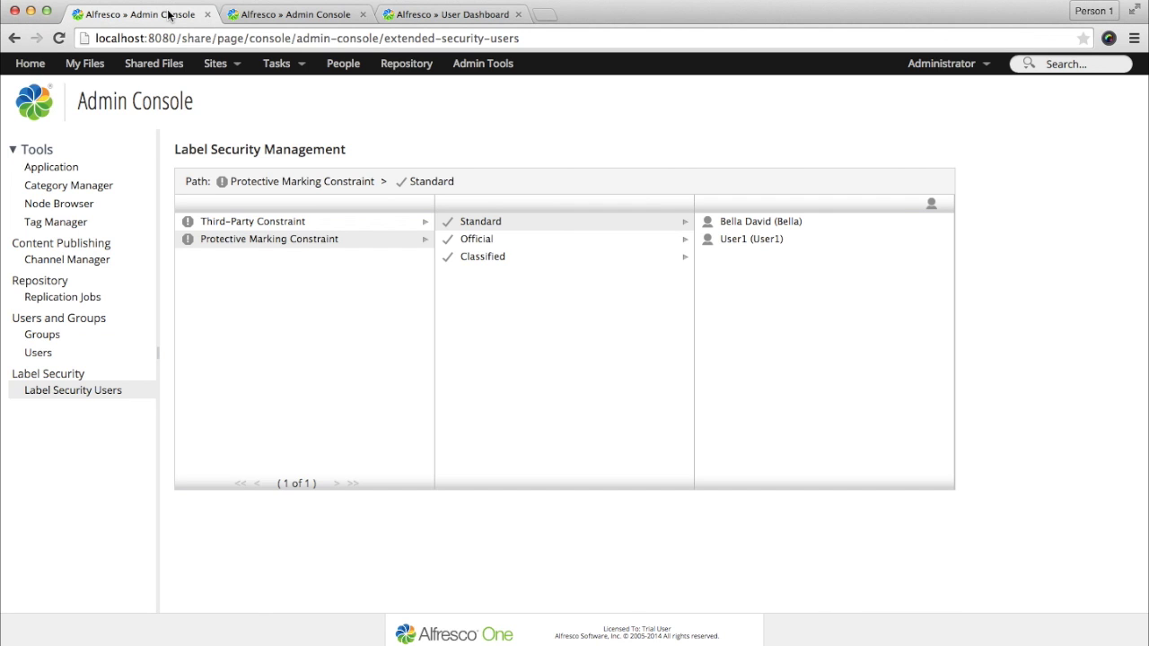
left_click(440, 15)
Step: Create a folder named 'highly sensitive info' in the Finance Dept document library
left_click(89, 411)
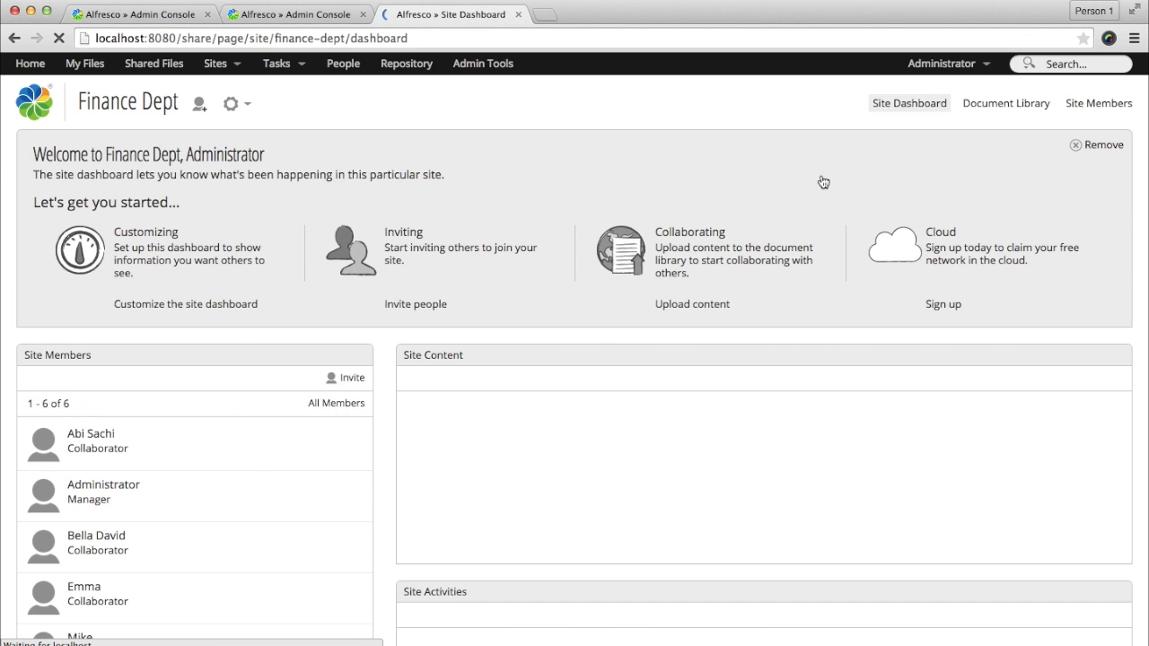
left_click(1006, 105)
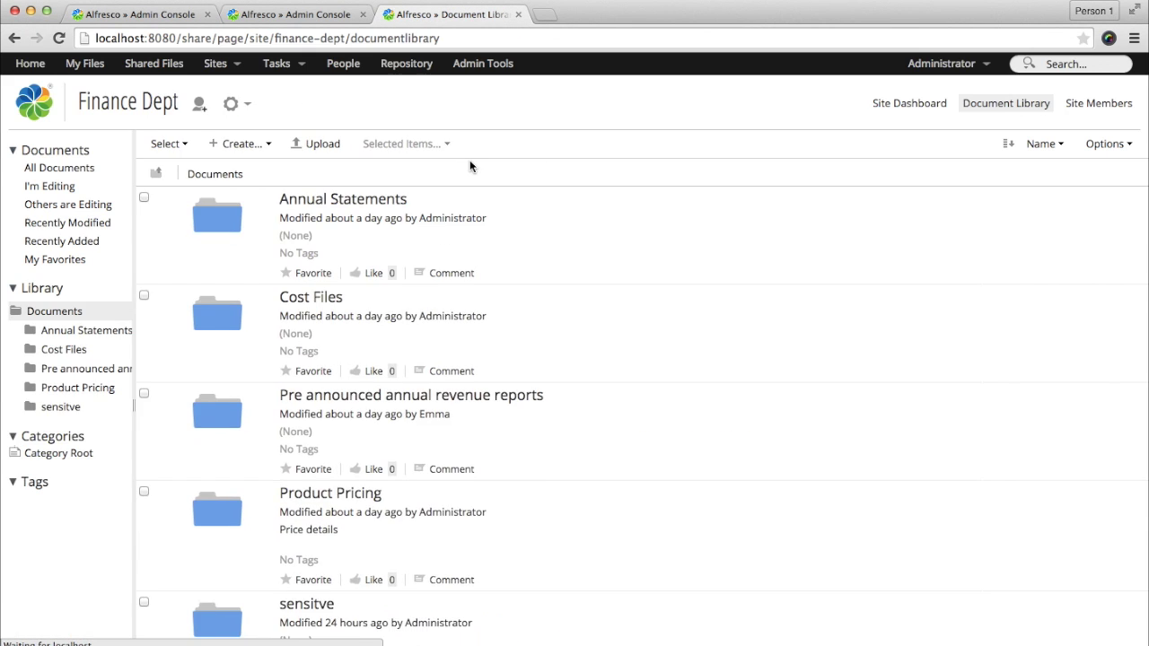
left_click(266, 146)
left_click(265, 169)
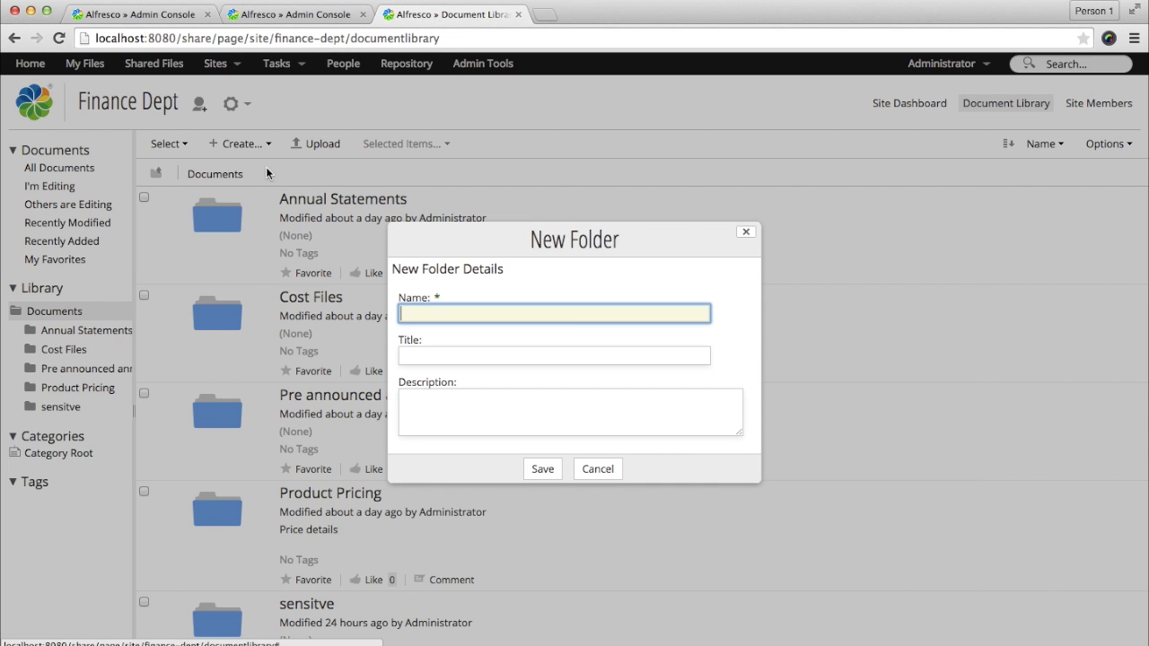
type("hi")
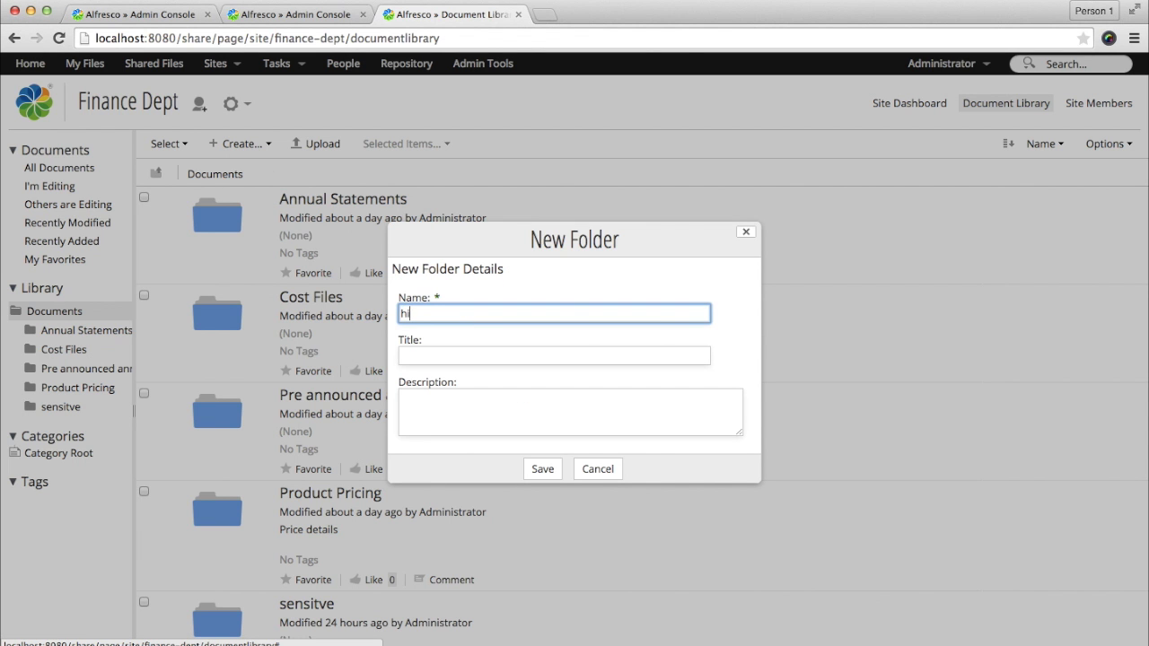
type("ghly sensitive info")
key("Return")
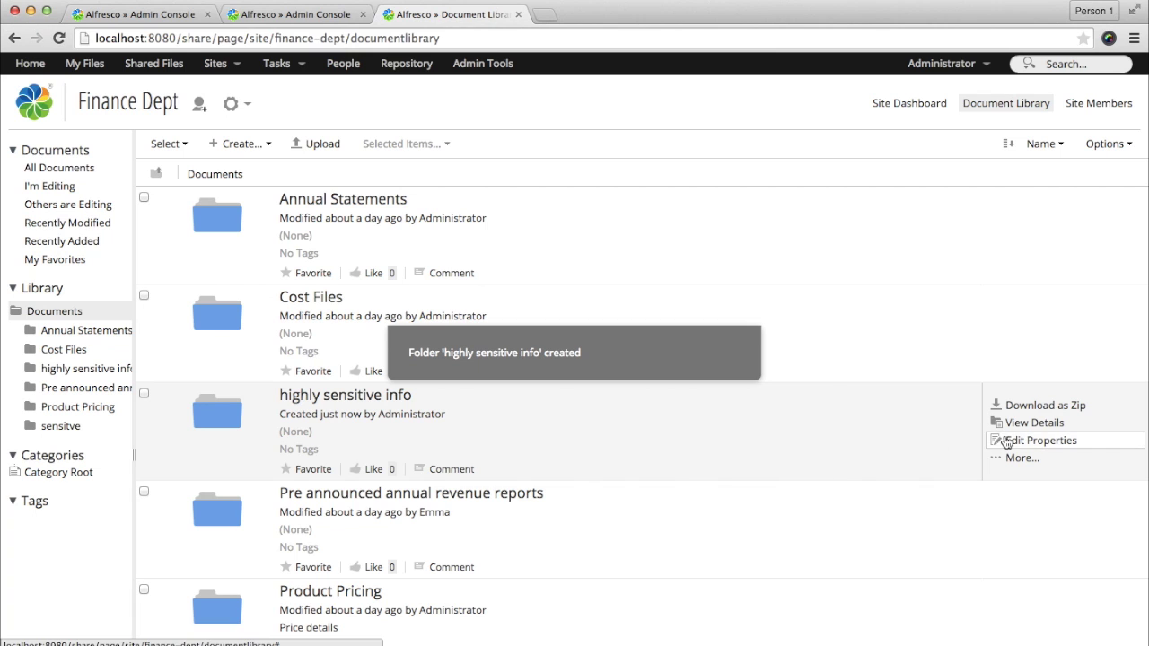
left_click(1023, 458)
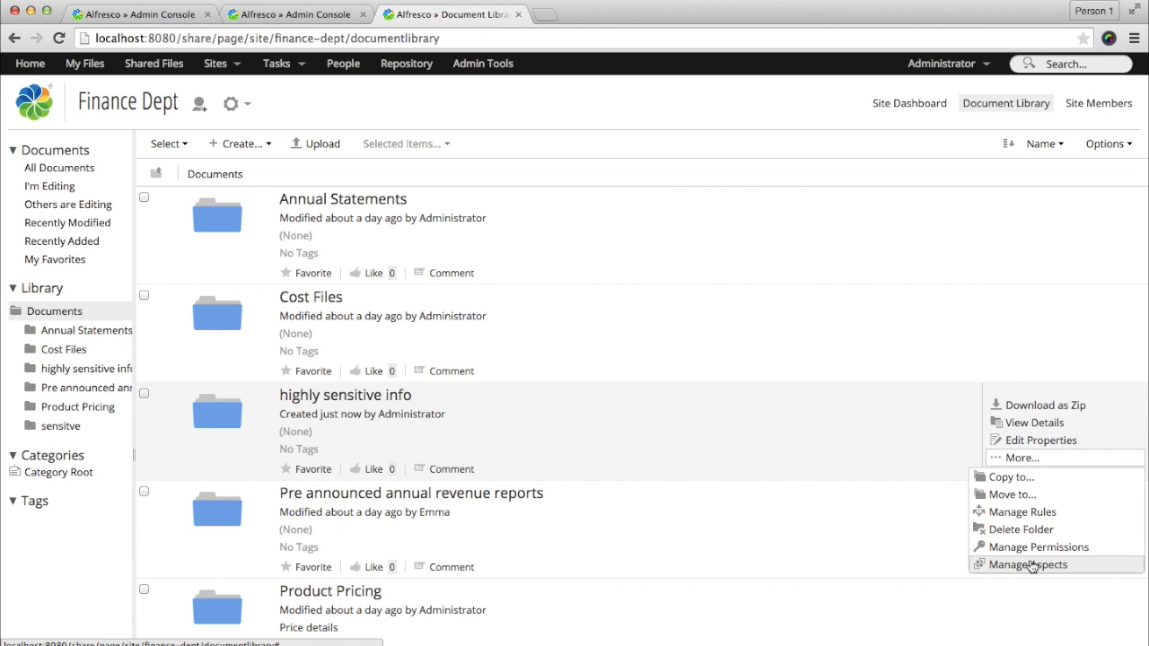
Step: Add the Protective Marking and Third-Party aspects to the 'highly sensitive info' folder
left_click(1029, 564)
scroll(399, 381, "down", 5)
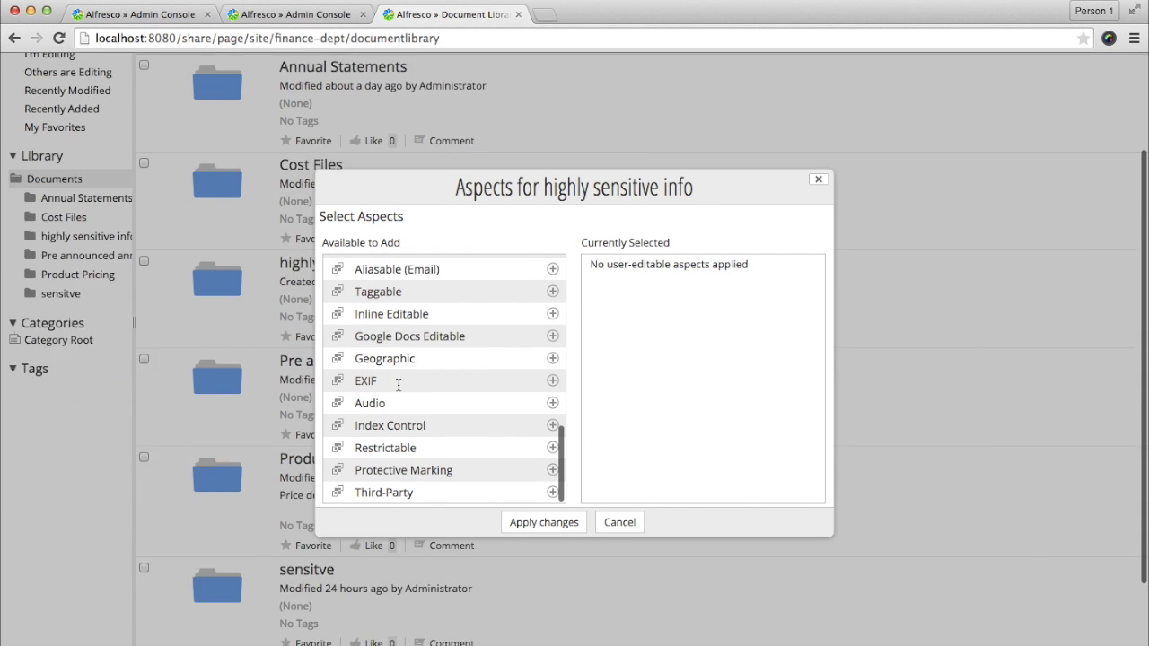
left_click(552, 469)
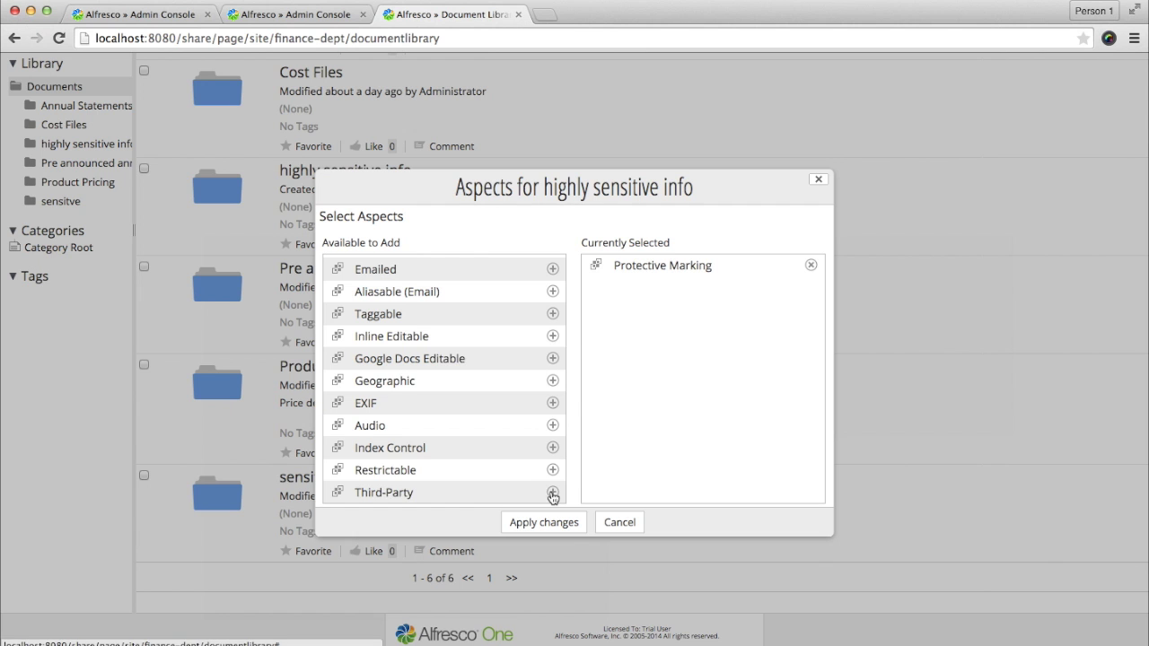
left_click(552, 492)
left_click(544, 522)
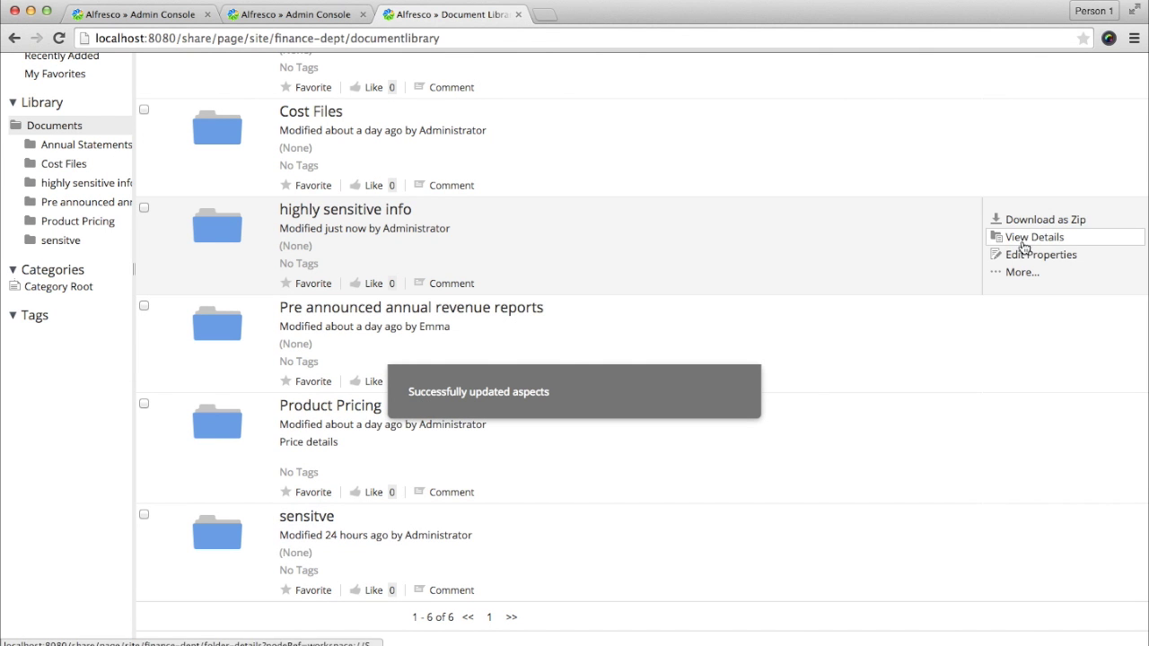
Step: Save the folder's properties with Protective Marking Classified and Third-Party External stakeholders
left_click(1024, 254)
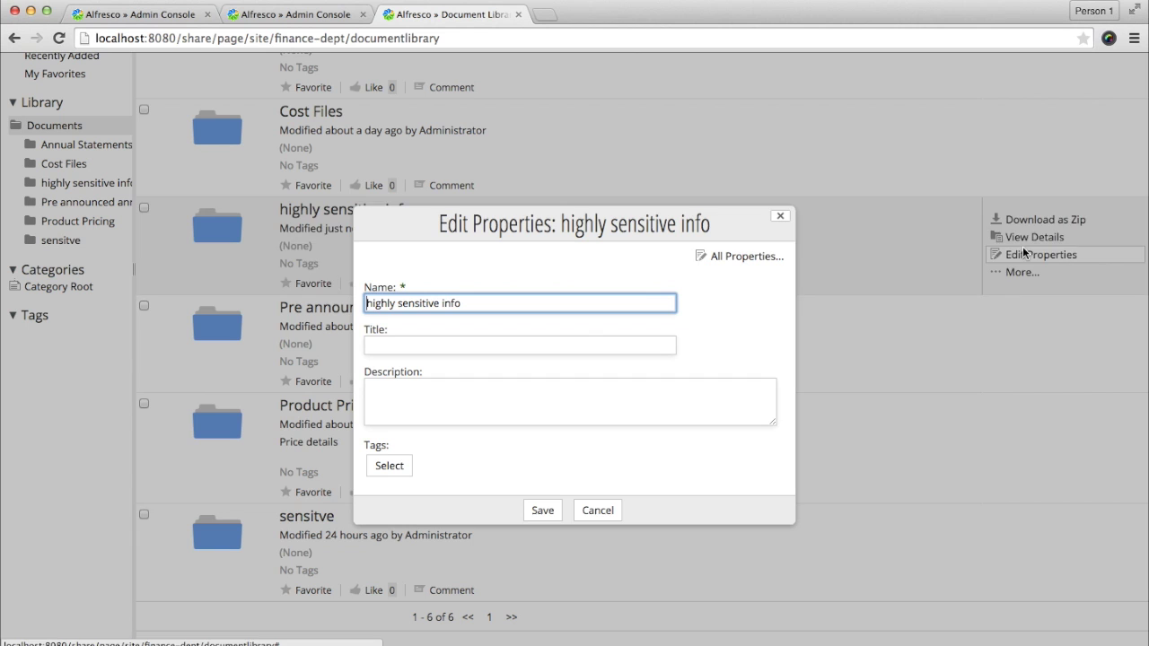
left_click(738, 257)
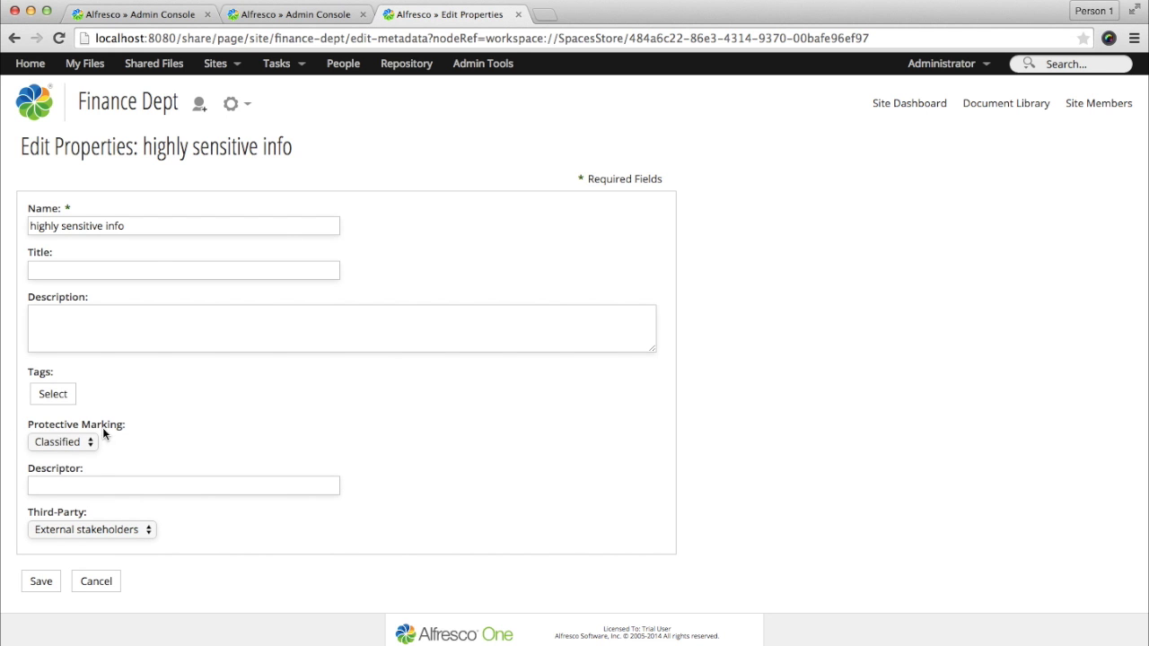
left_click(91, 443)
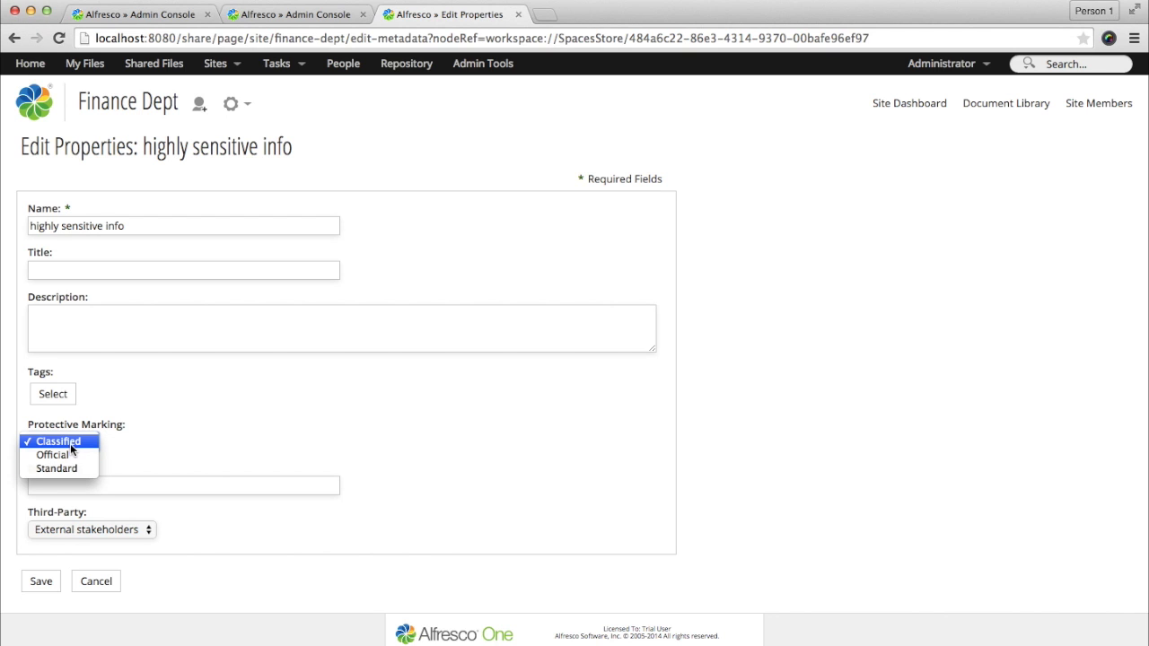
left_click(70, 443)
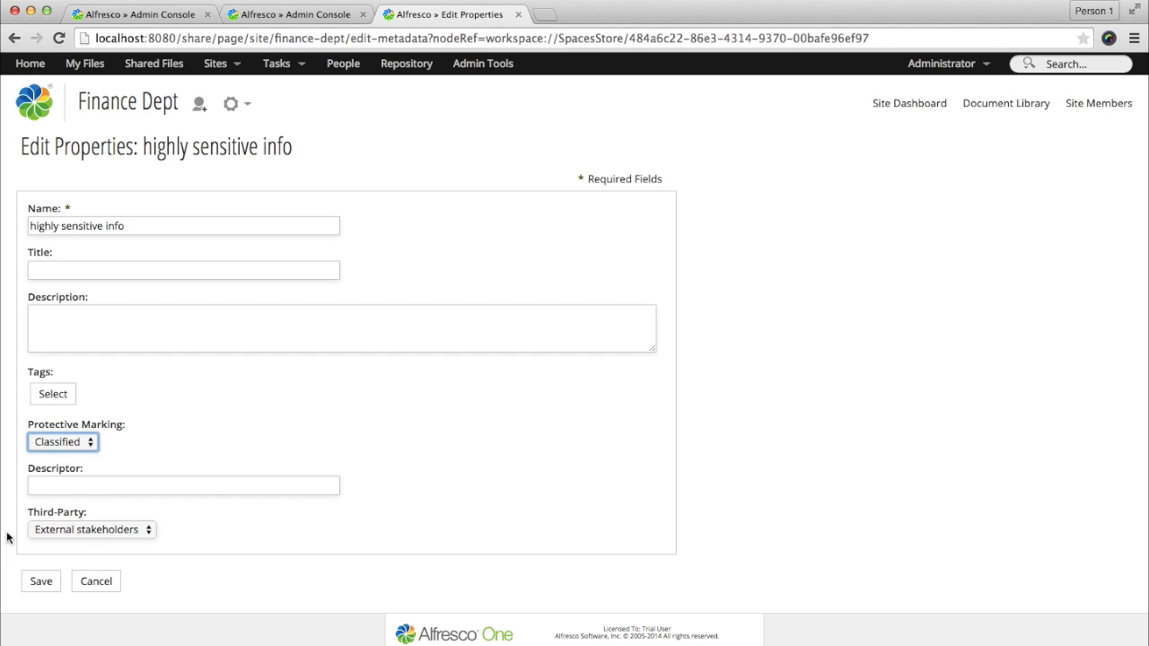
left_click_drag(23, 513, 115, 513)
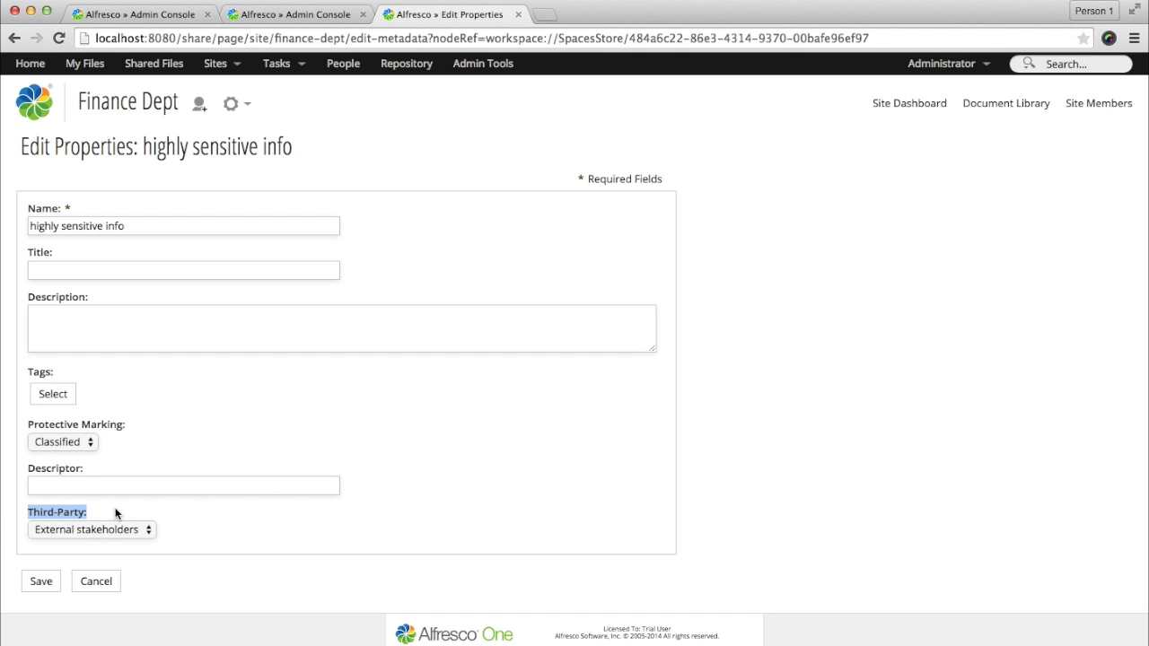
left_click(39, 585)
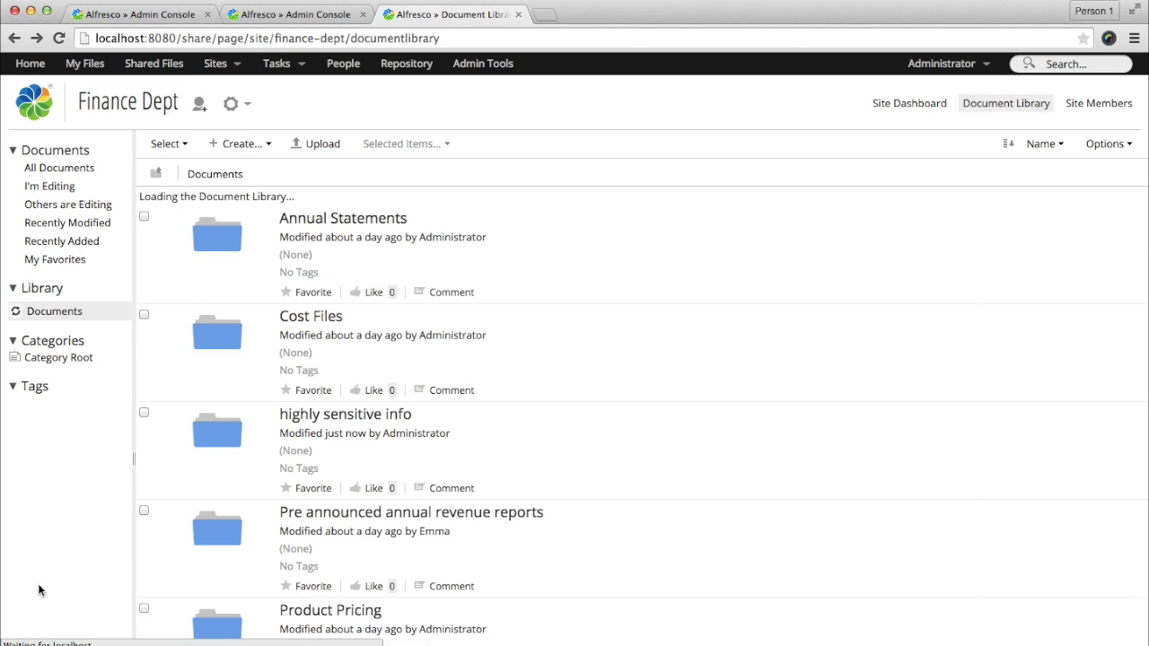
Step: Log out the administrator, sign in as the non-admin user, and open the Finance Dept document library
left_click(943, 63)
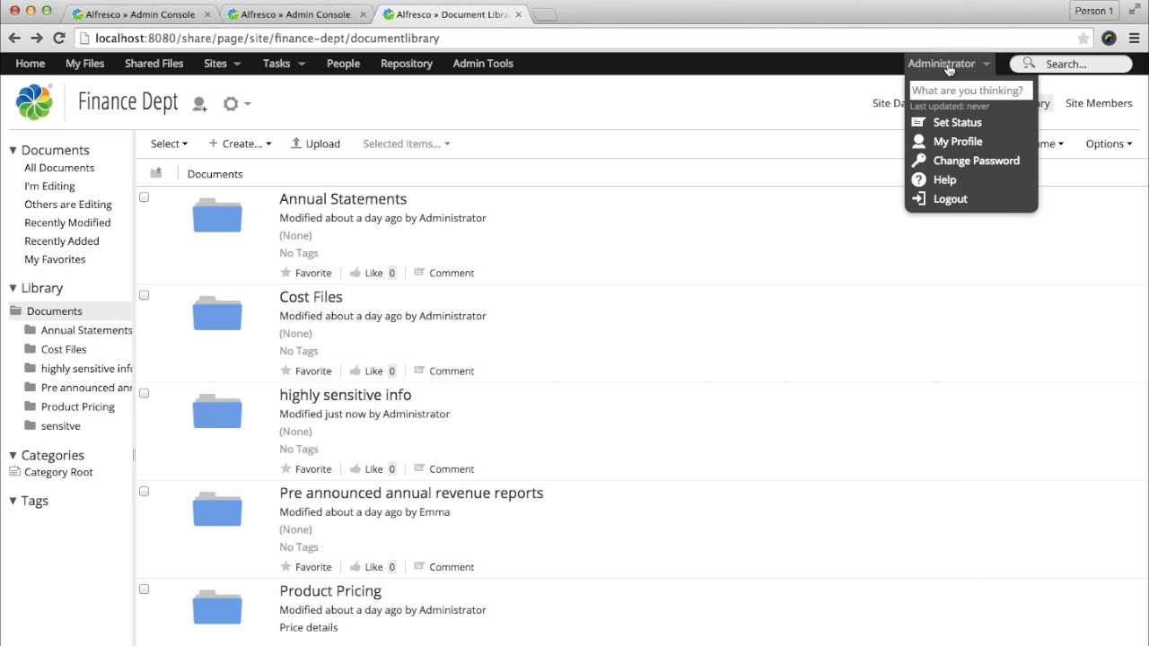
left_click(923, 198)
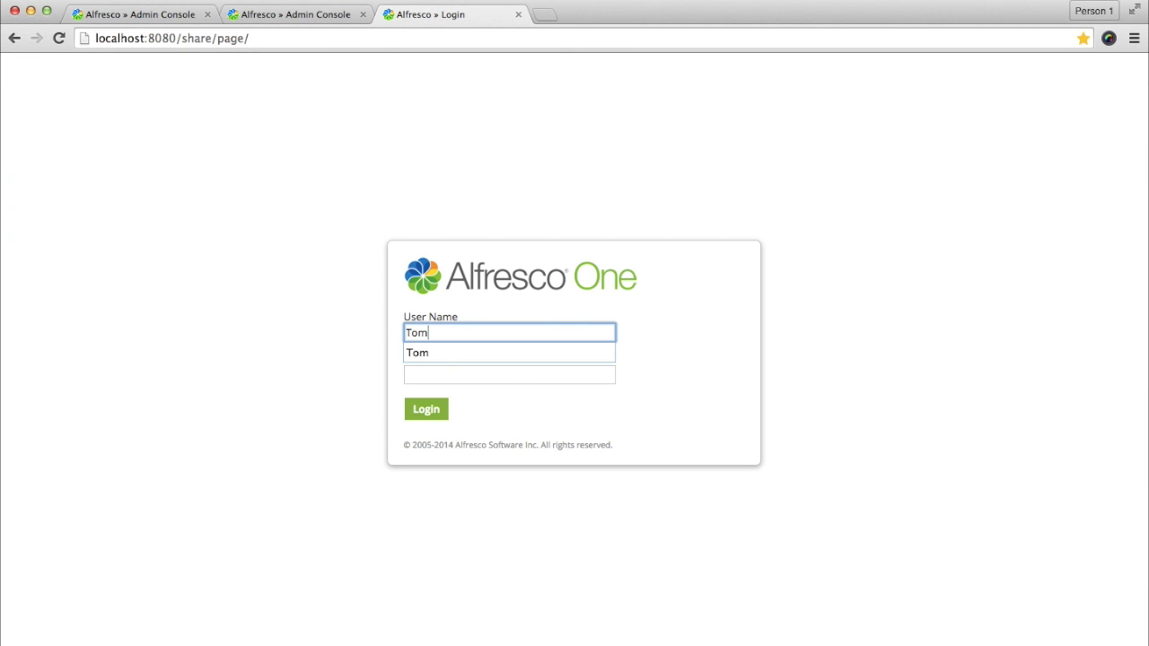
key("Tab")
key("Return")
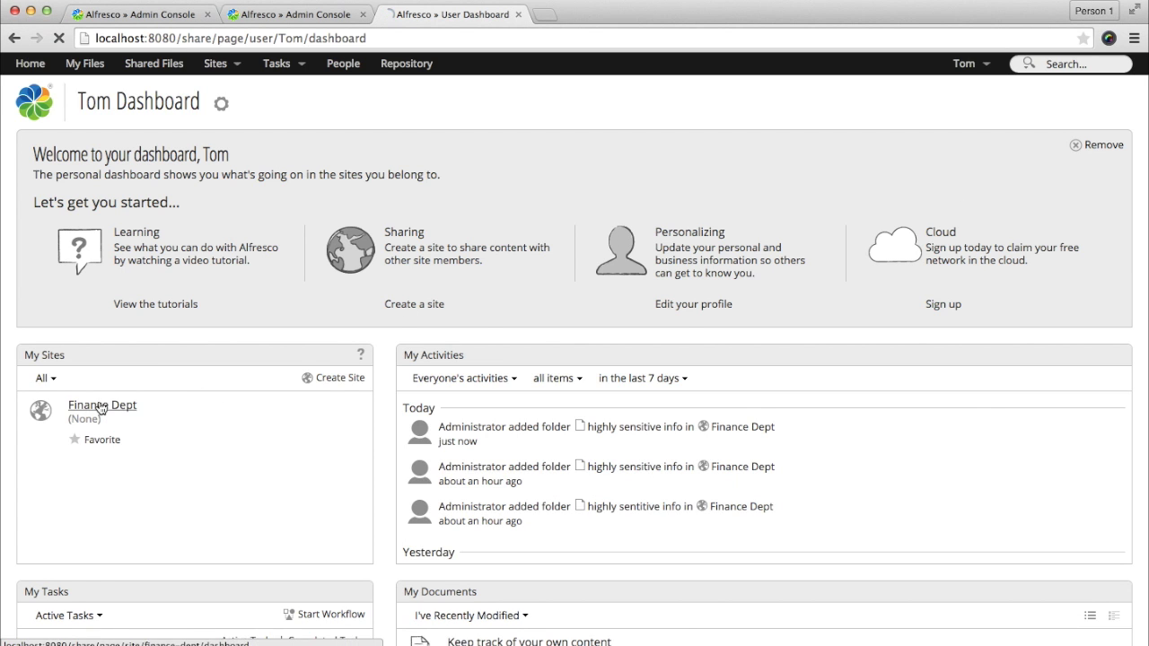
left_click(99, 406)
left_click(993, 104)
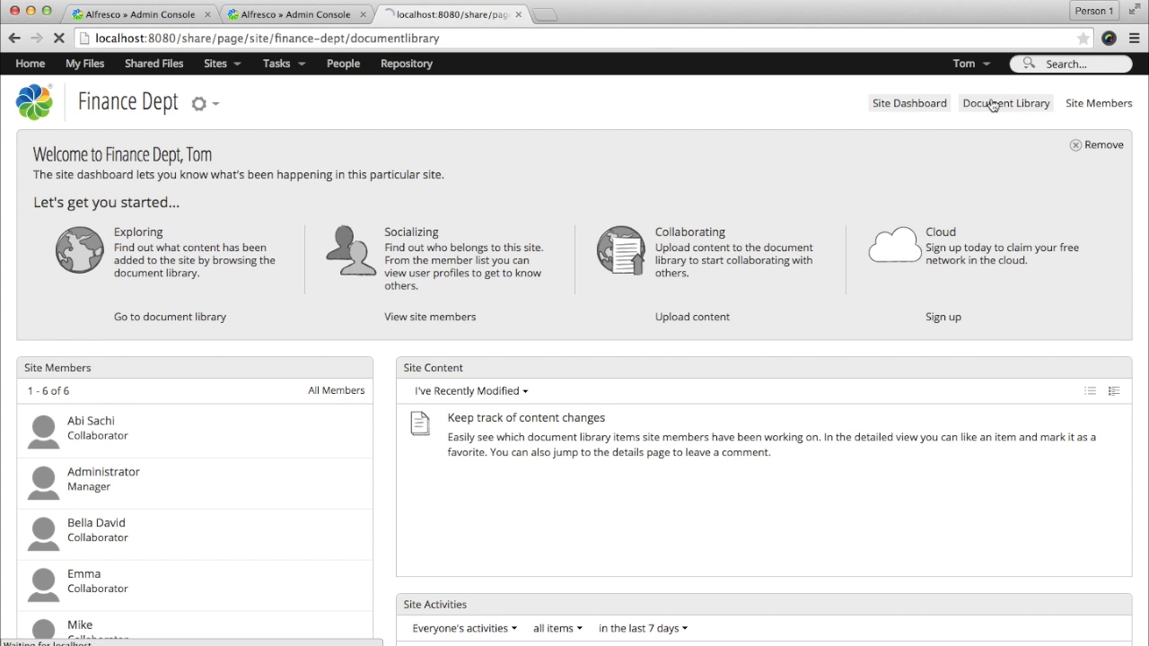